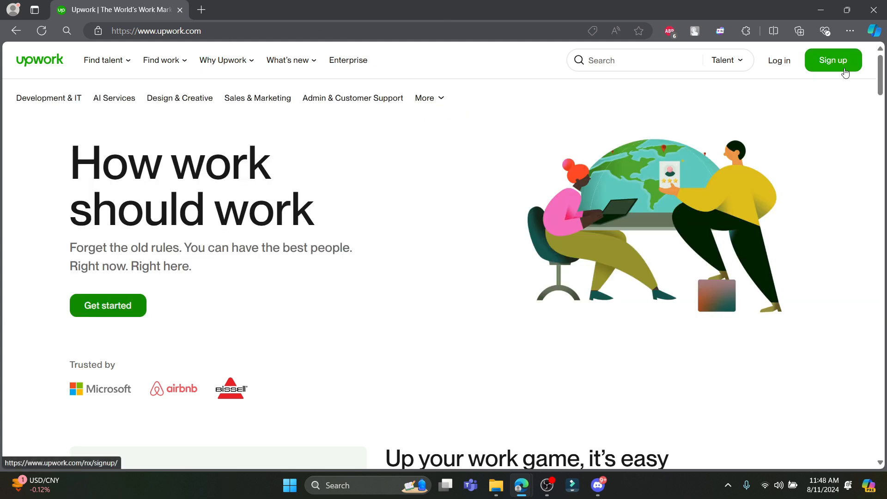
# Begin Upwork sign-up, pick the 'I'm a freelancer, looking for work' option, and reach the freelancer form.
pyautogui.click(845, 73)
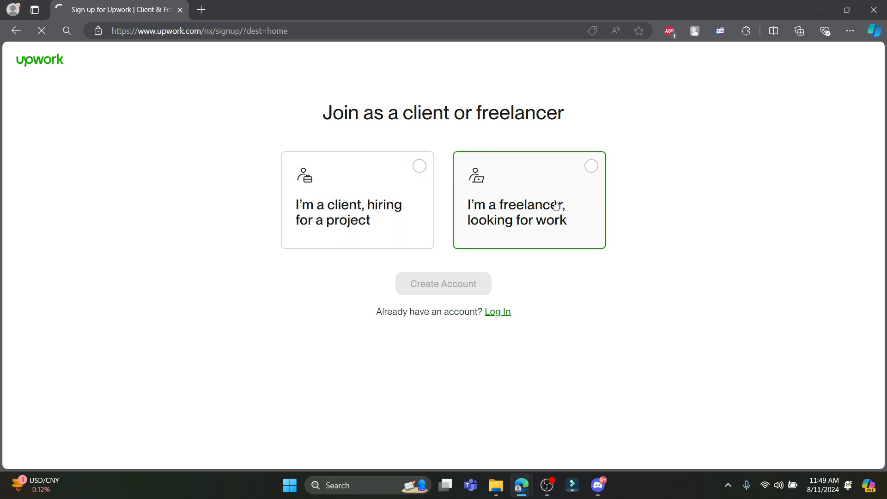
pyautogui.click(580, 181)
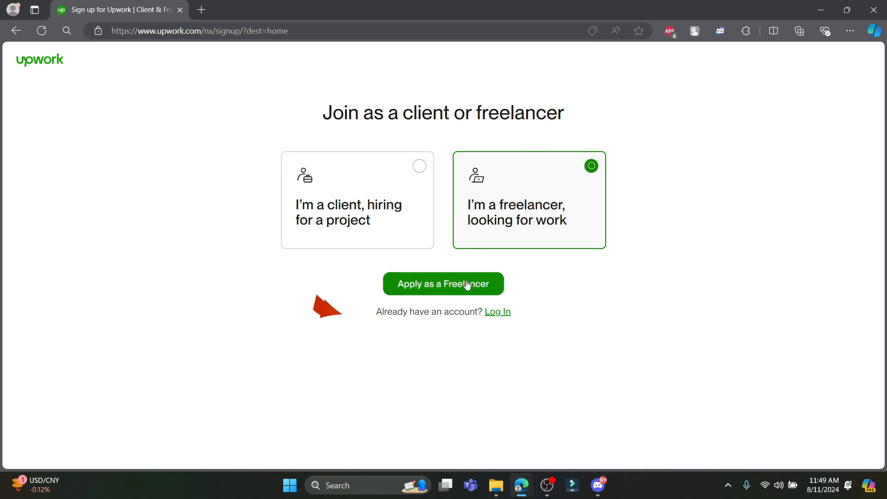
pyautogui.click(447, 295)
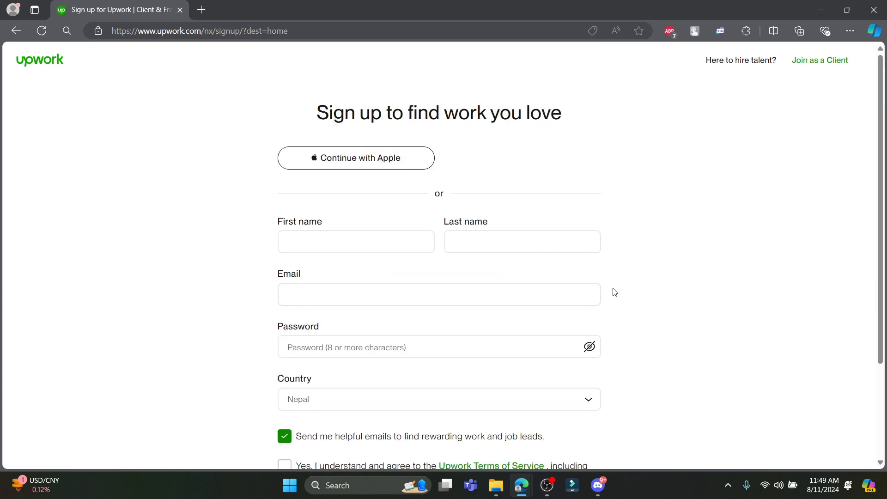
# Try signing up with a Google account, which Upwork reports as already registered.
pyautogui.scroll(-3, 376, 157)
pyautogui.scroll(3, 375, 185)
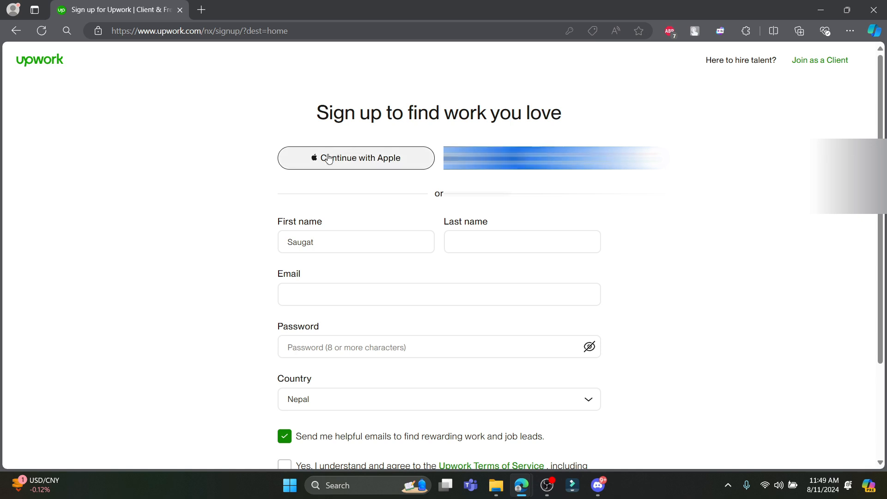
pyautogui.scroll(-3, 370, 296)
pyautogui.scroll(3, 424, 392)
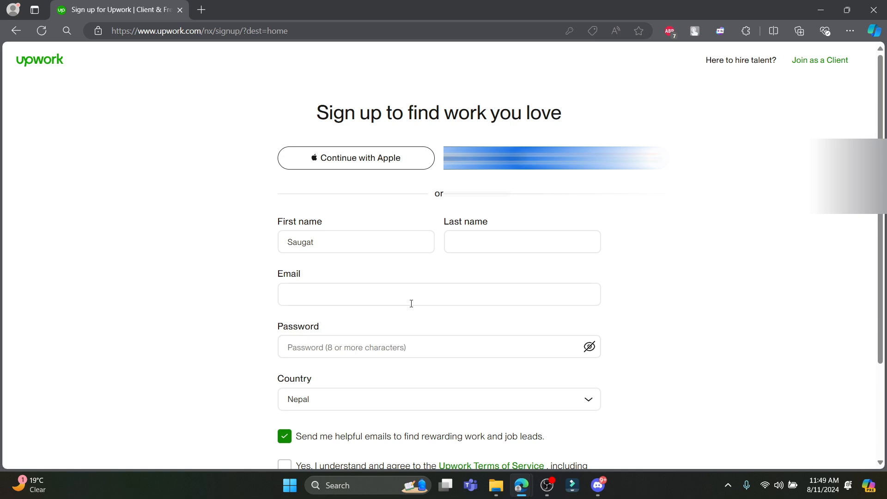
pyautogui.scroll(-1, 341, 390)
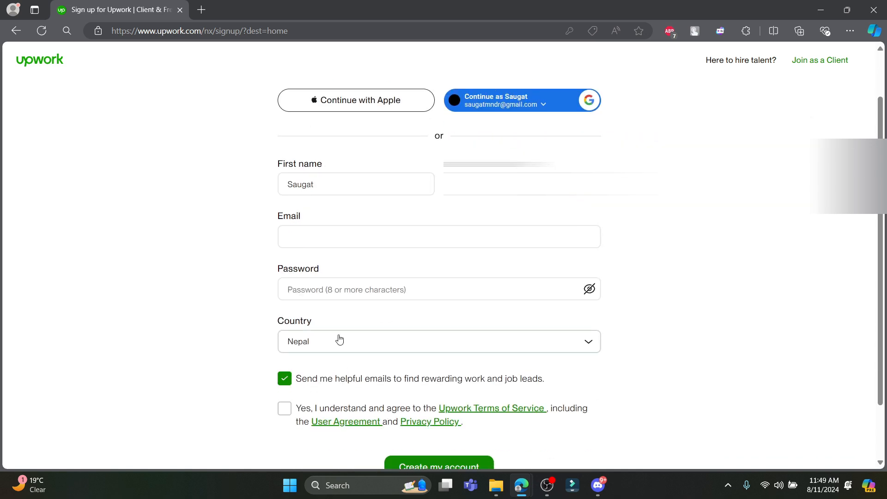
pyautogui.scroll(1, 285, 409)
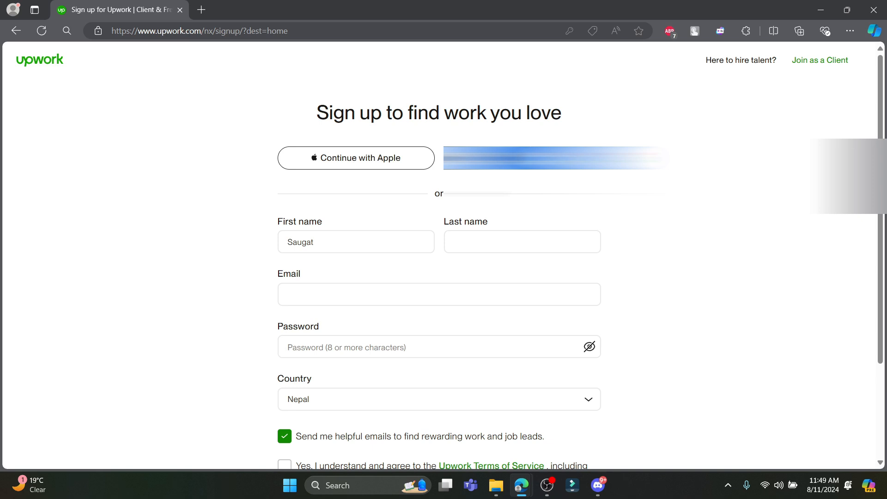
pyautogui.click(522, 158)
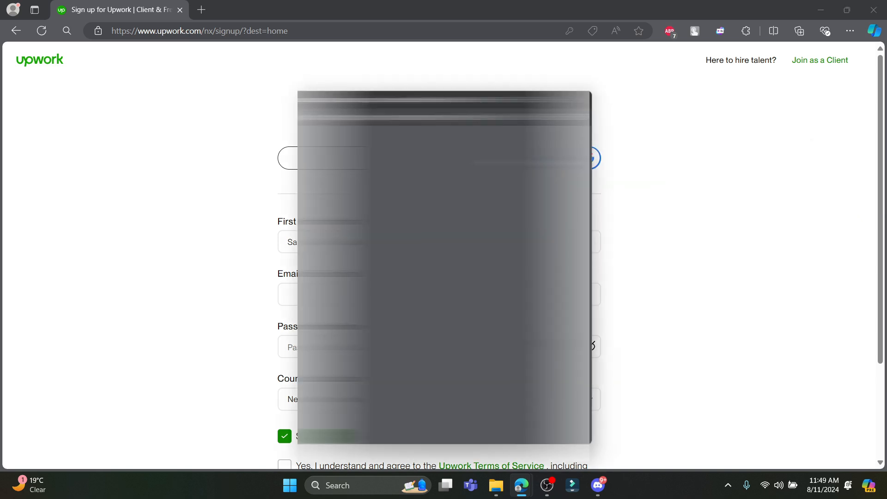
pyautogui.scroll(-2, 444, 347)
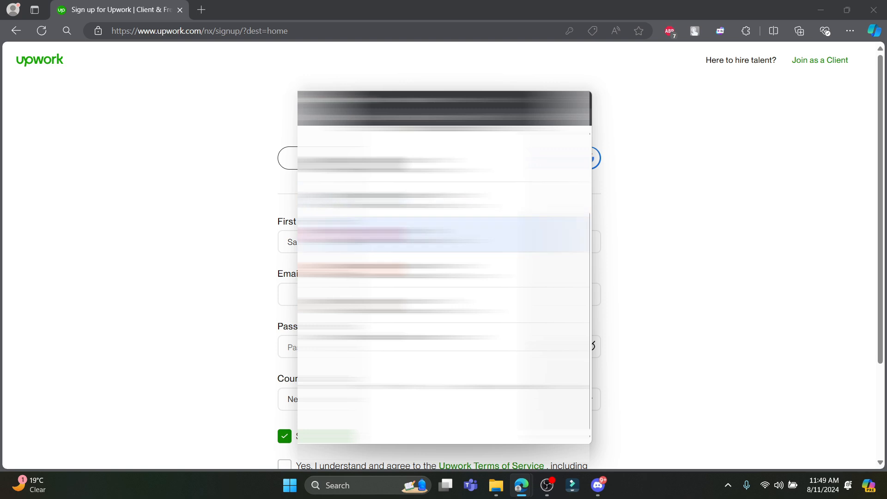
pyautogui.click(370, 235)
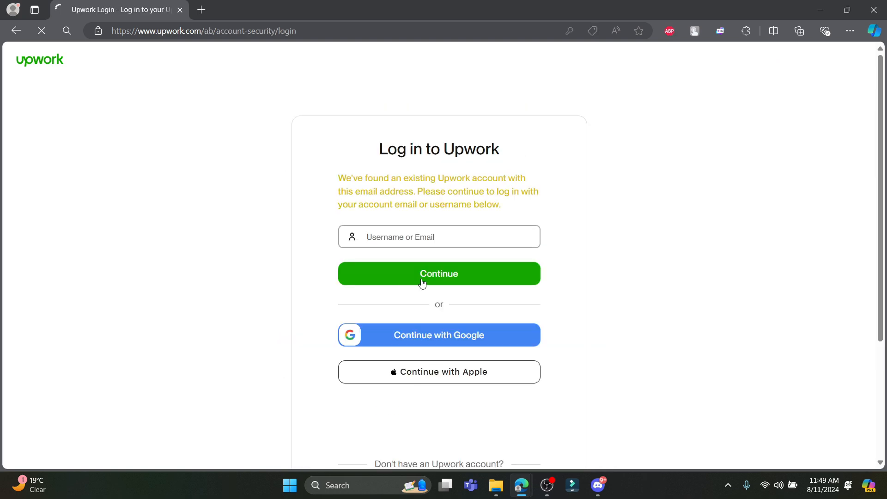
pyautogui.click(17, 31)
# Restart sign-up as a freelancer and reach the freelancer sign-up form again.
pyautogui.click(832, 60)
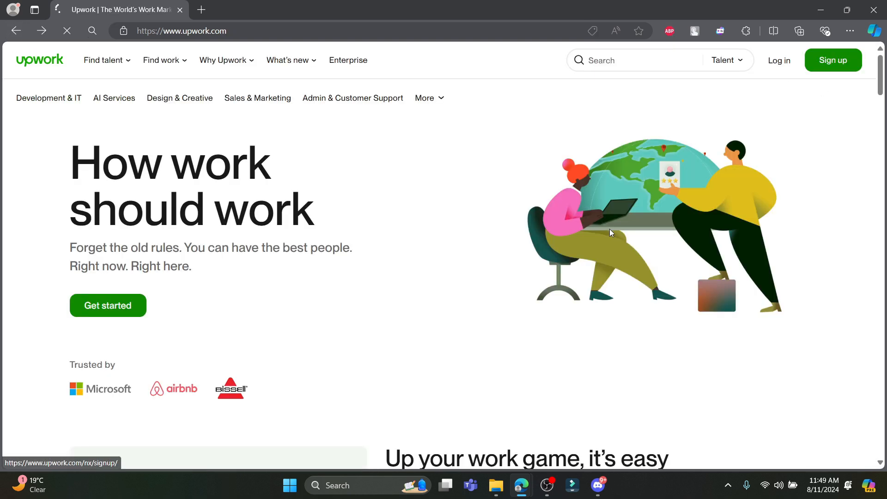
pyautogui.click(586, 199)
pyautogui.click(441, 287)
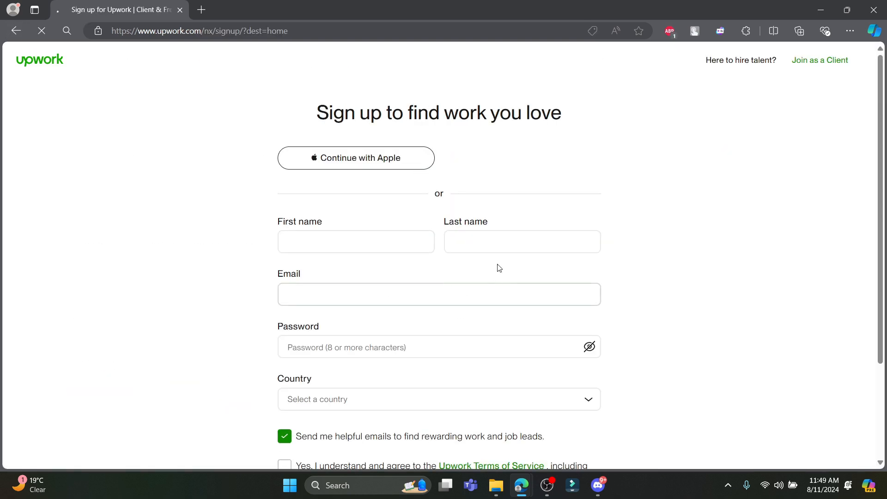
# Sign up with the Google account, accept the Terms of Service, and create the account.
pyautogui.click(523, 158)
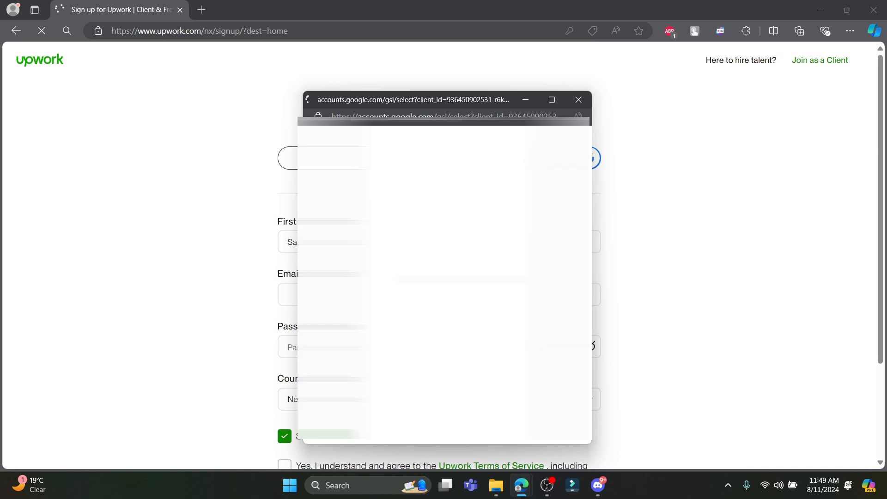
pyautogui.click(444, 375)
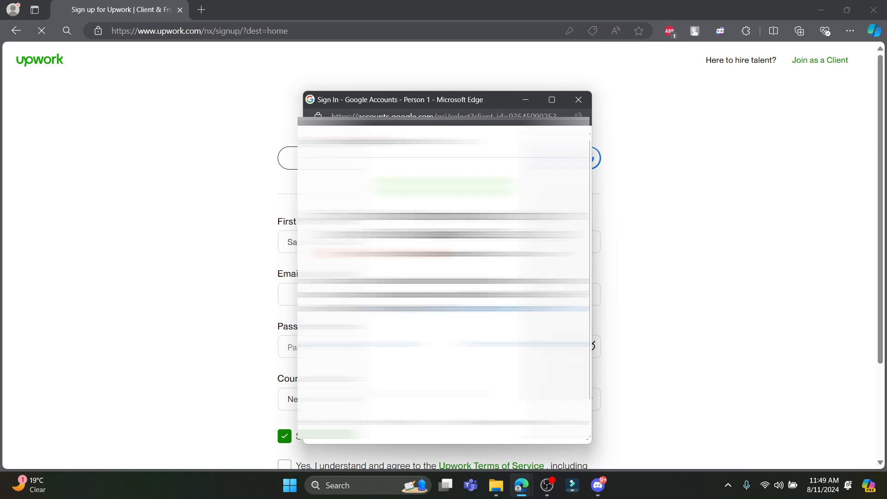
pyautogui.click(521, 339)
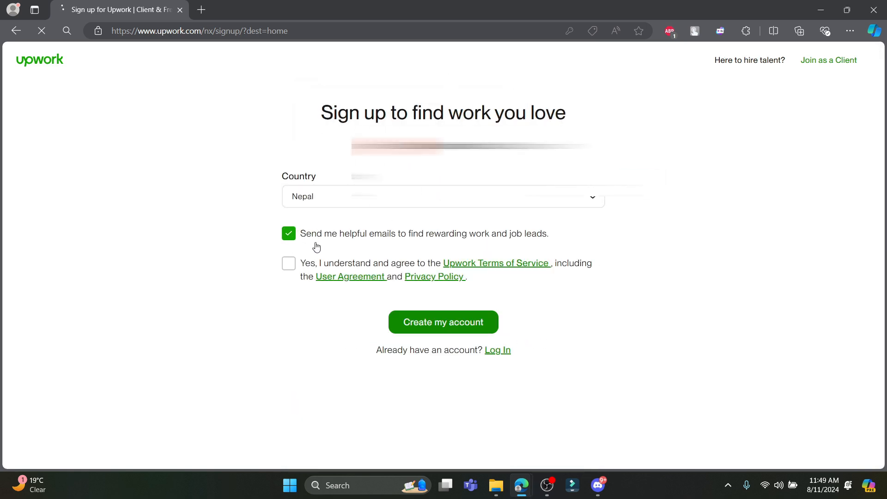
pyautogui.click(290, 263)
pyautogui.click(455, 325)
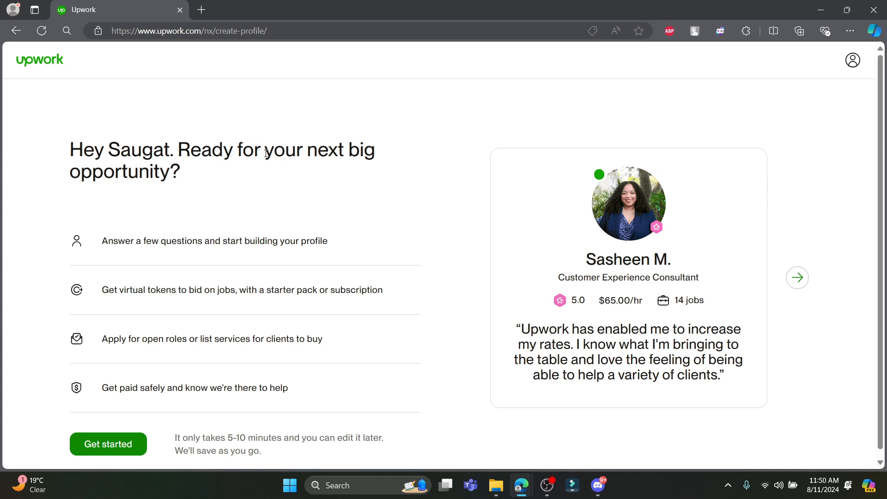
# Start the profile setup and answer that freelancing is brand new to you.
pyautogui.click(122, 443)
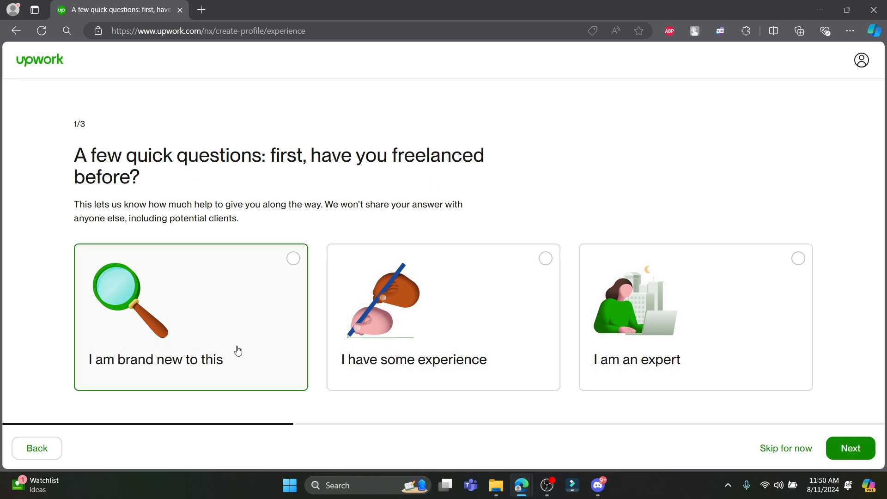
pyautogui.click(180, 357)
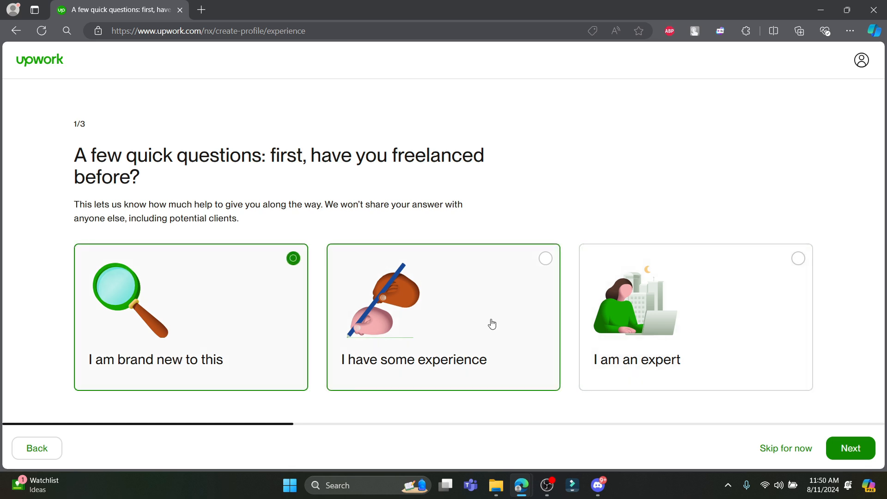
pyautogui.click(856, 449)
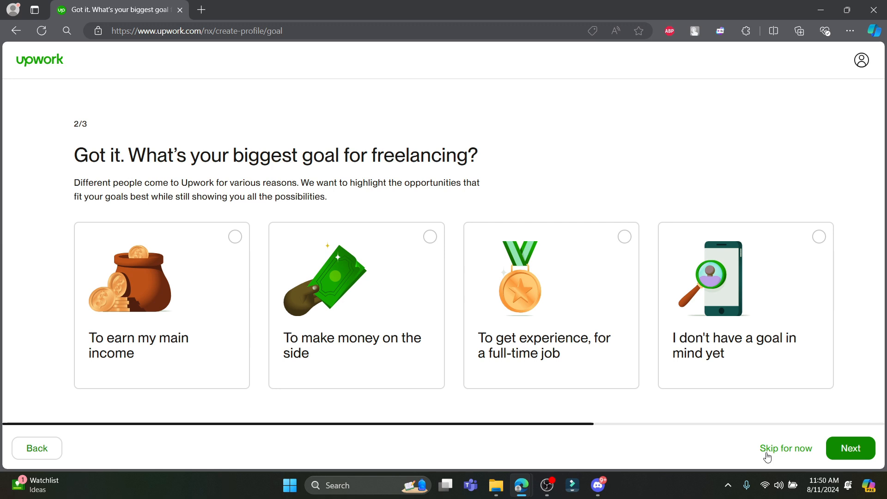
# Set main income as the goal, choose both work preferences, and accept contract-to-hire.
pyautogui.click(135, 319)
pyautogui.click(852, 449)
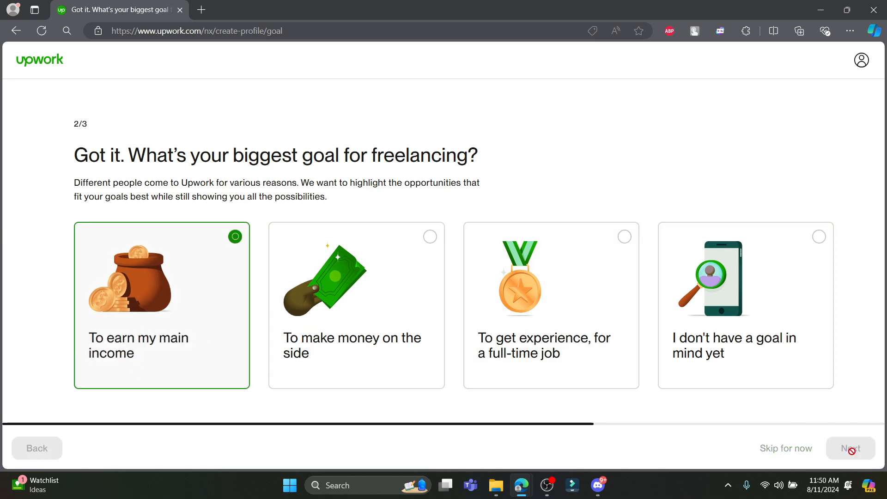
pyautogui.click(278, 266)
pyautogui.click(476, 259)
pyautogui.scroll(-1, 153, 347)
pyautogui.click(89, 365)
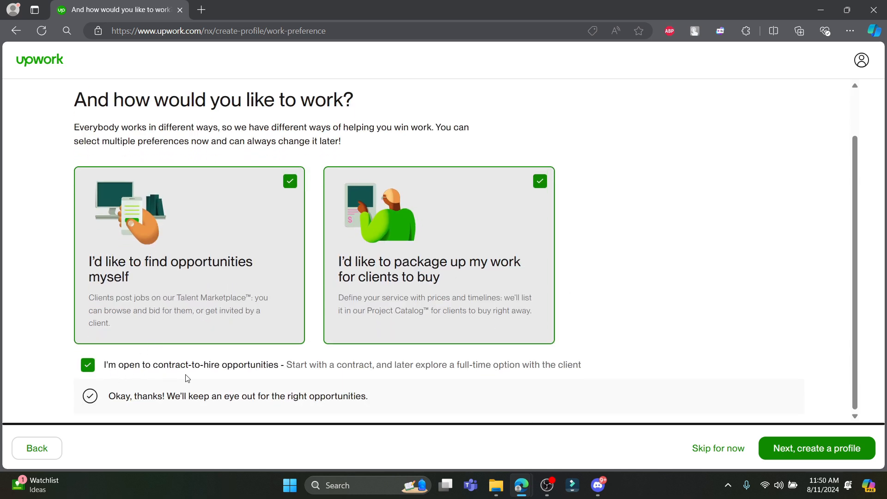
# Finish the setup questions to reach profile step 1/10 with LinkedIn, resume, or manual options.
pyautogui.click(816, 448)
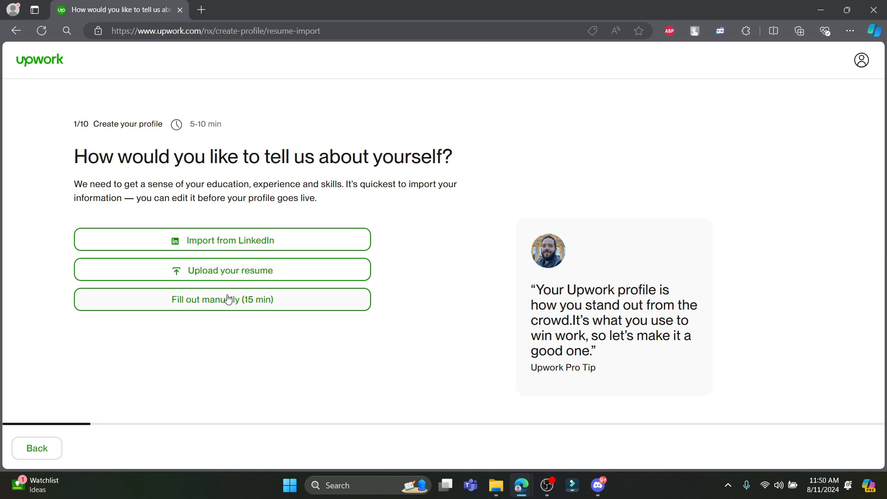
pyautogui.click(206, 309)
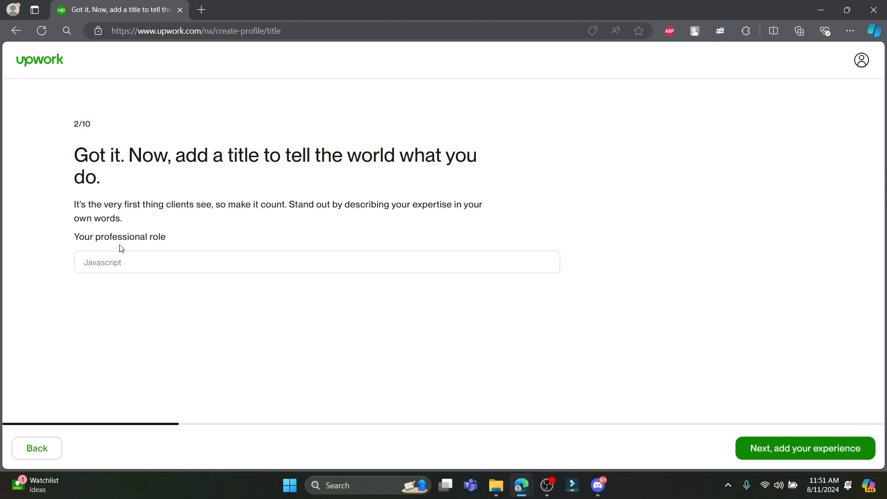
pyautogui.click(44, 447)
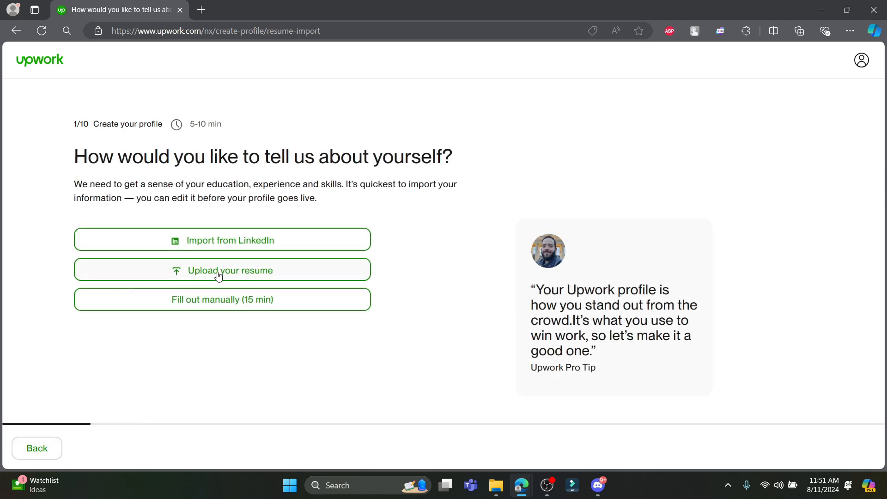
pyautogui.click(233, 250)
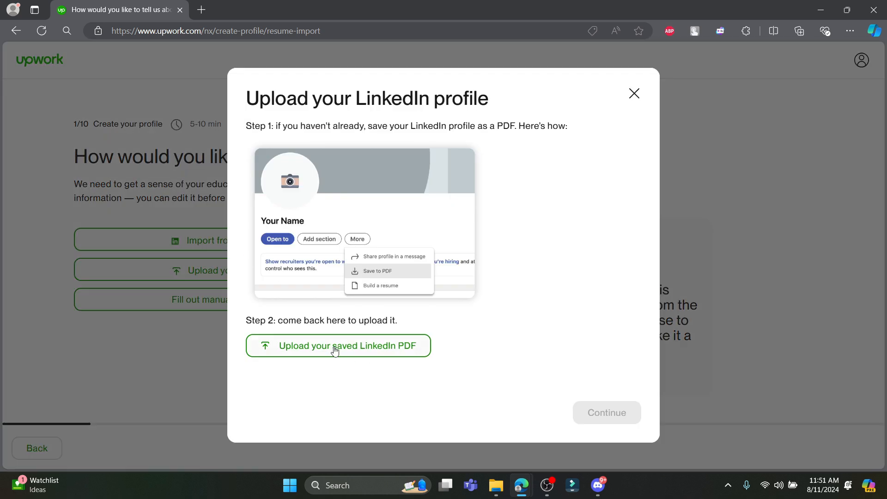
pyautogui.click(365, 354)
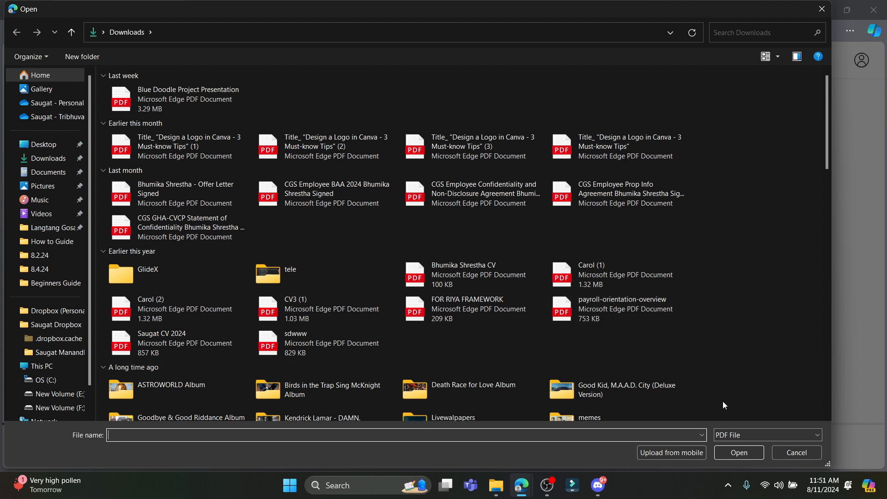
pyautogui.click(785, 456)
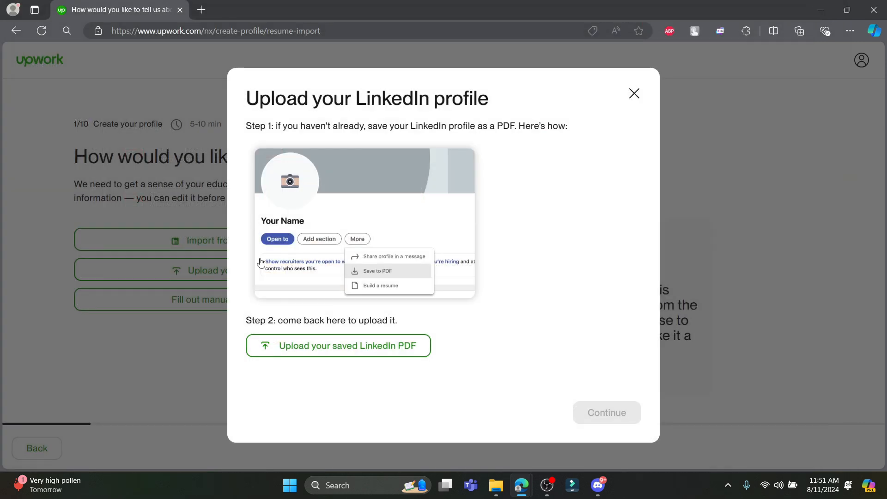
pyautogui.click(633, 94)
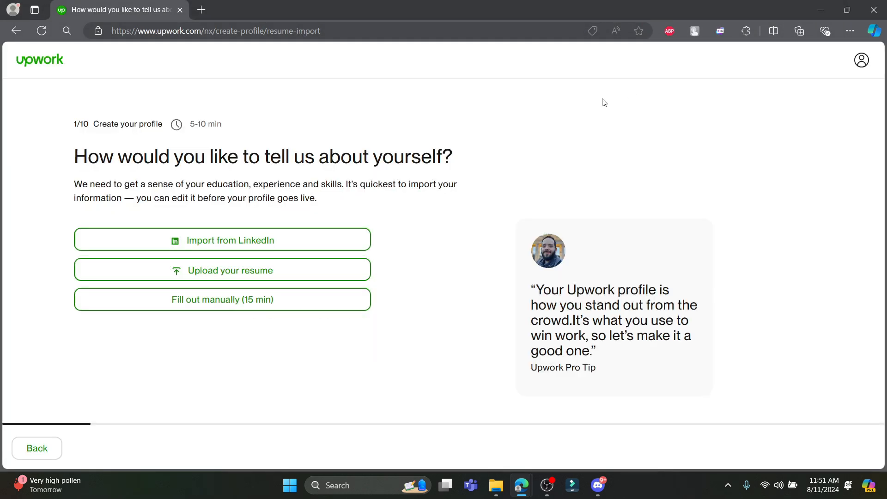
# Import the 2024 CV PDF from Downloads as the resume and continue to the title step.
pyautogui.click(221, 275)
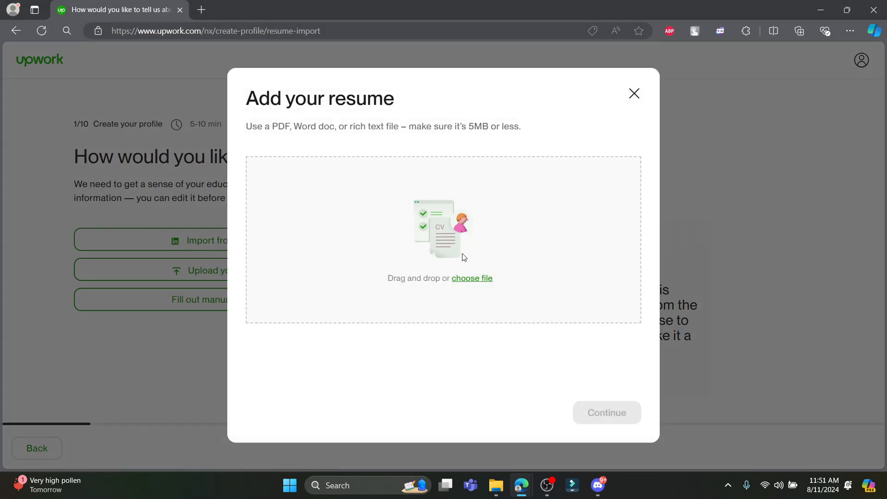
pyautogui.click(483, 280)
pyautogui.click(762, 34)
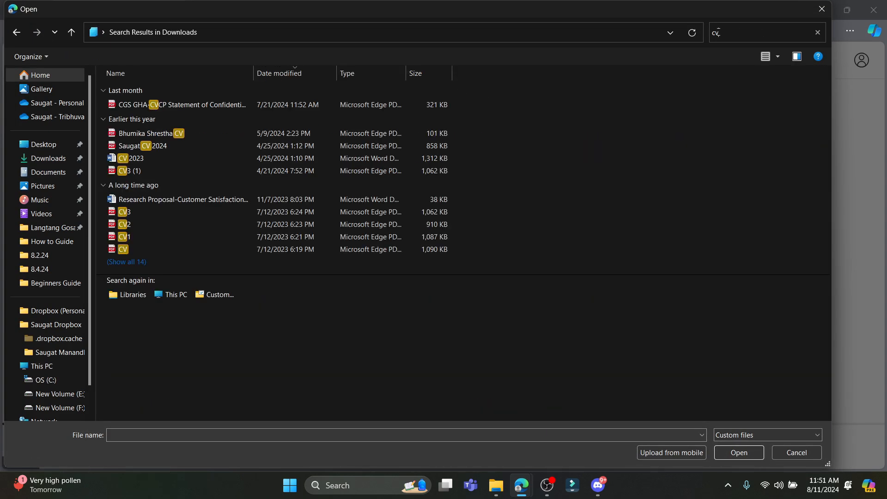
pyautogui.doubleClick(169, 143)
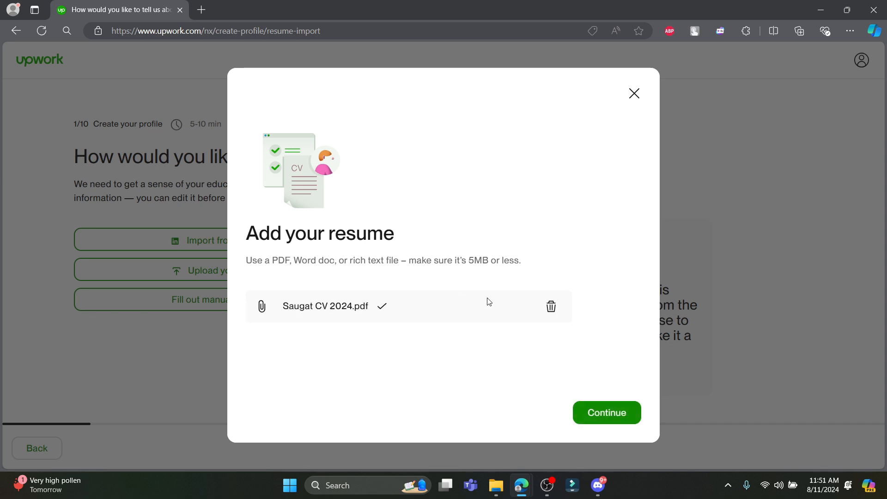
pyautogui.click(618, 413)
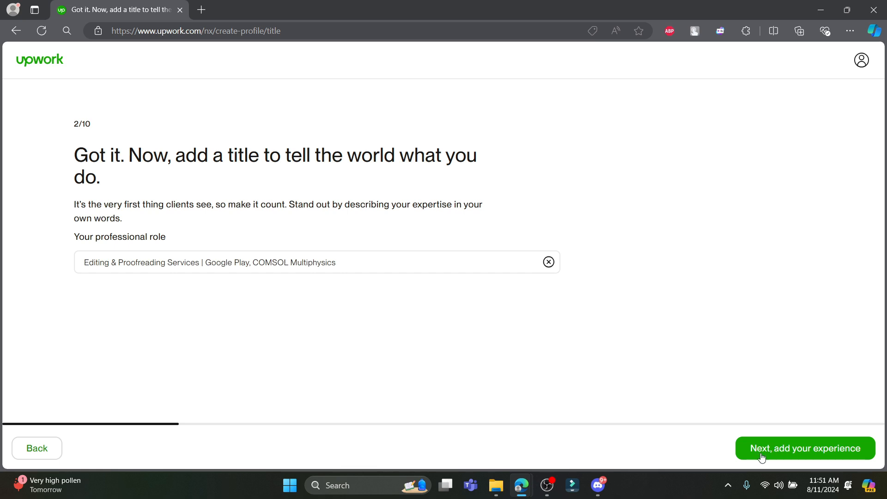
# Accept the imported professional title and review the imported experience entries.
pyautogui.click(796, 449)
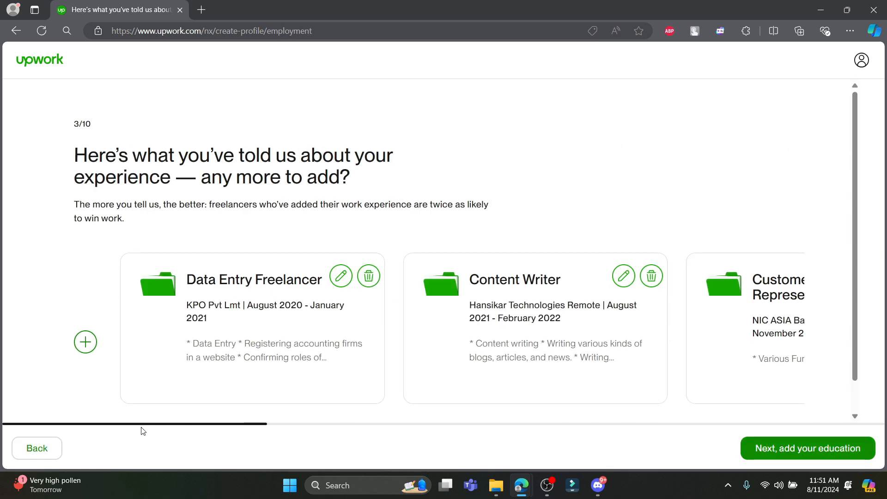
pyautogui.scroll(-1, 327, 424)
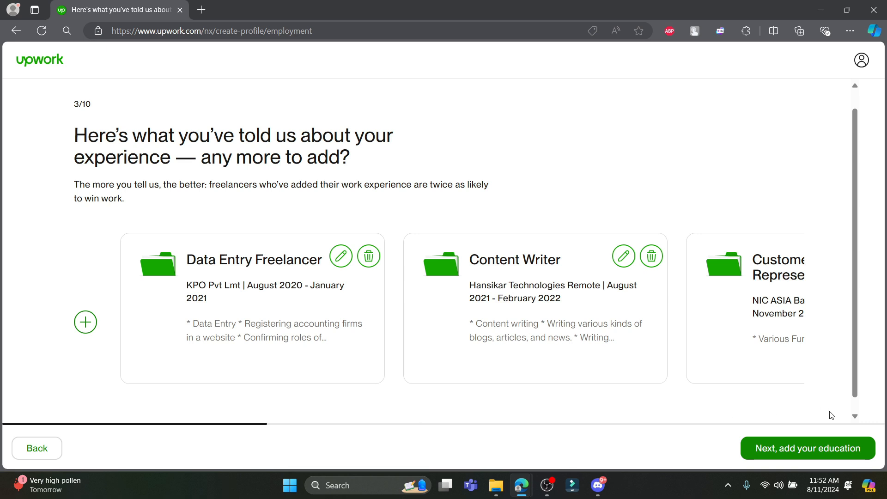
pyautogui.scroll(1, 812, 346)
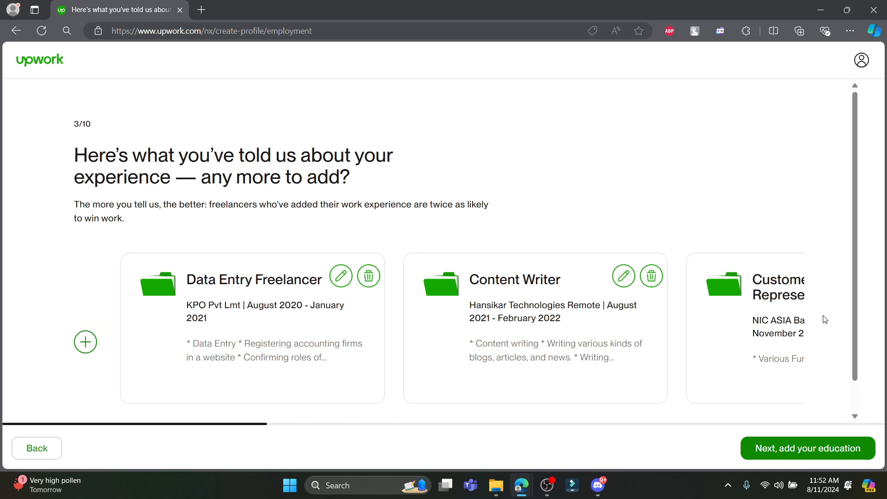
pyautogui.scroll(-2, 822, 303)
pyautogui.scroll(2, 822, 303)
pyautogui.moveTo(169, 428); pyautogui.dragTo(256, 421)
pyautogui.click(108, 393)
# Open and close the new-experience form and the Data Entry Freelancer entry without changes.
pyautogui.click(84, 343)
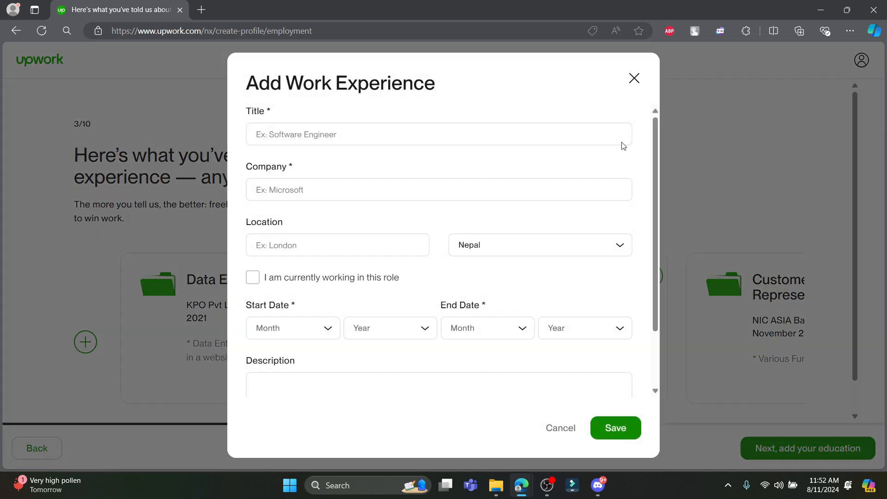
pyautogui.click(634, 79)
pyautogui.moveTo(256, 422); pyautogui.dragTo(339, 424)
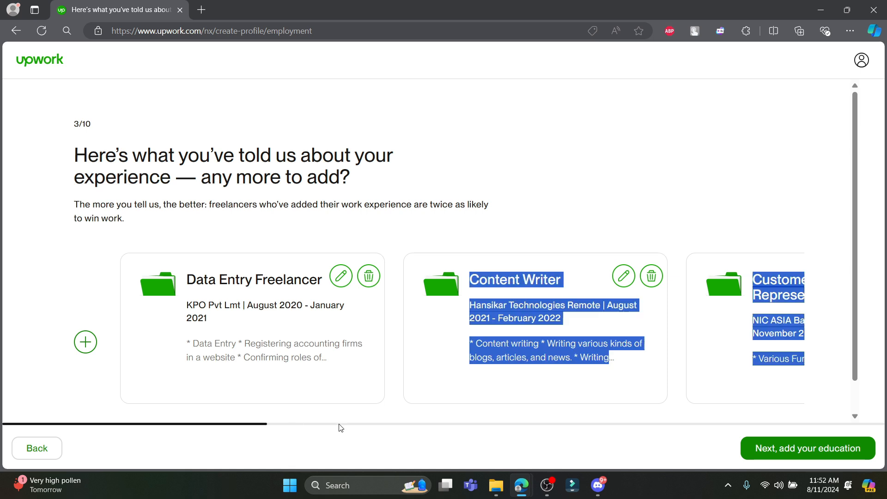
pyautogui.click(638, 389)
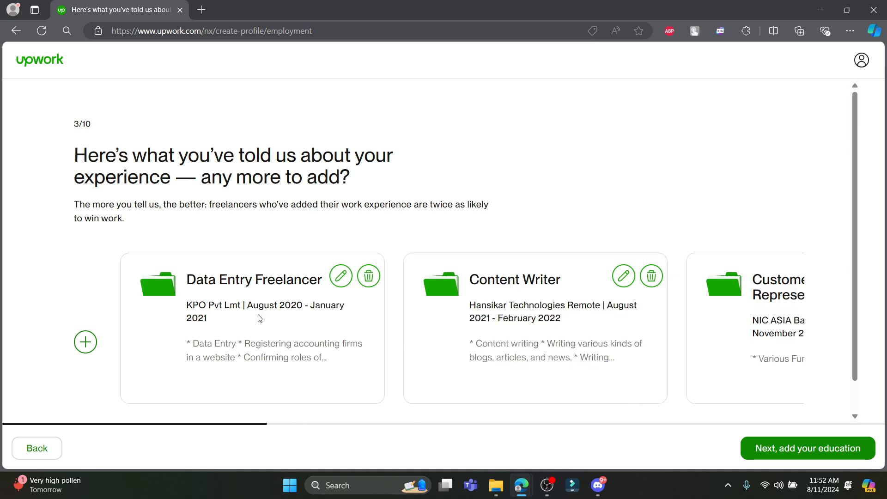
pyautogui.click(346, 278)
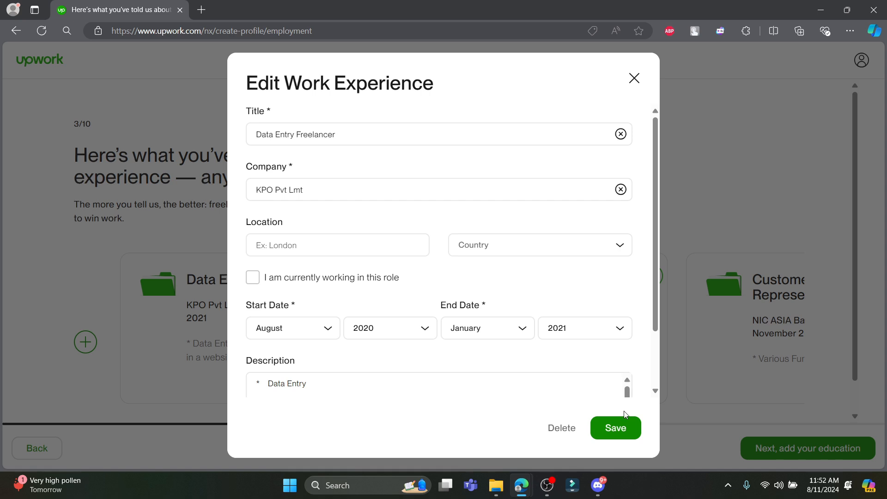
pyautogui.click(619, 426)
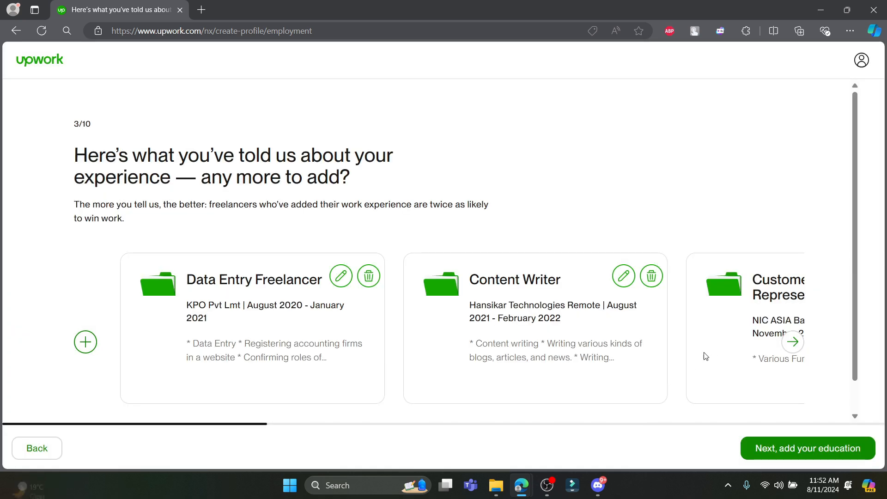
# Page through the remaining experience entries and dismiss the missing-information warning.
pyautogui.click(793, 343)
pyautogui.click(793, 342)
pyautogui.click(793, 342)
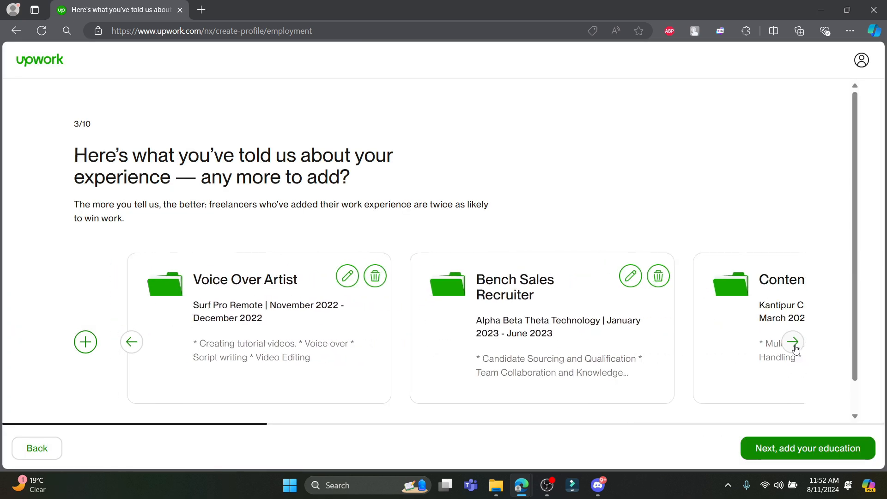
pyautogui.click(795, 347)
pyautogui.click(795, 347)
pyautogui.click(788, 449)
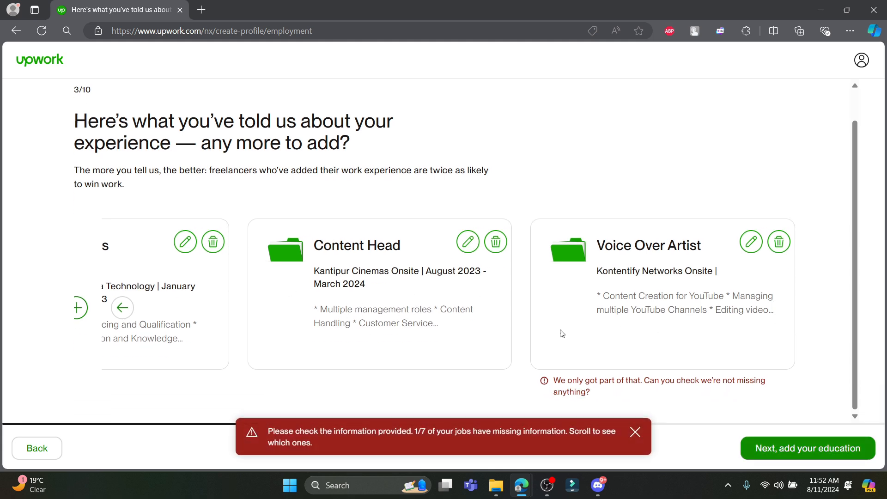
pyautogui.click(636, 436)
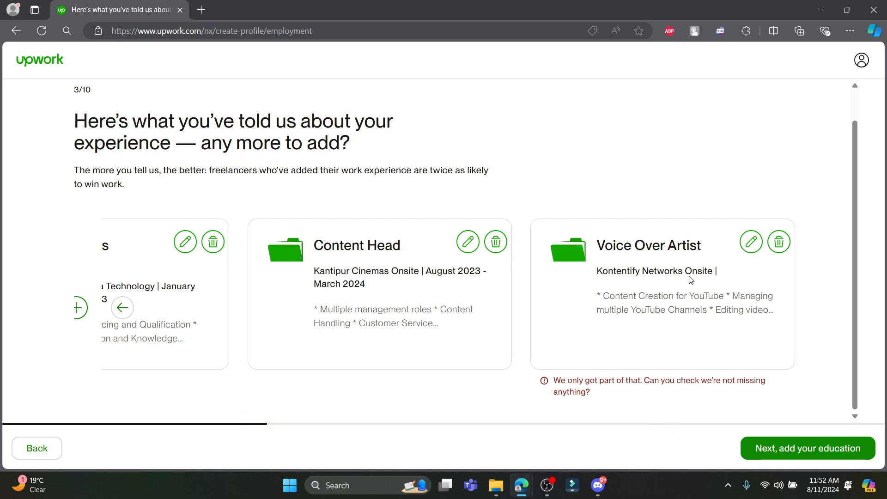
# Mark the Voice Over Artist job as current (January 2024 – Present) and save it.
pyautogui.click(751, 242)
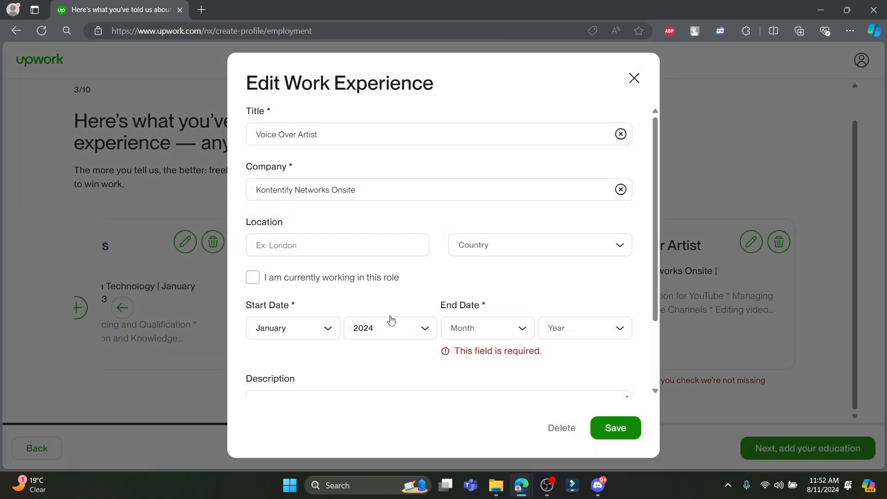
pyautogui.click(259, 279)
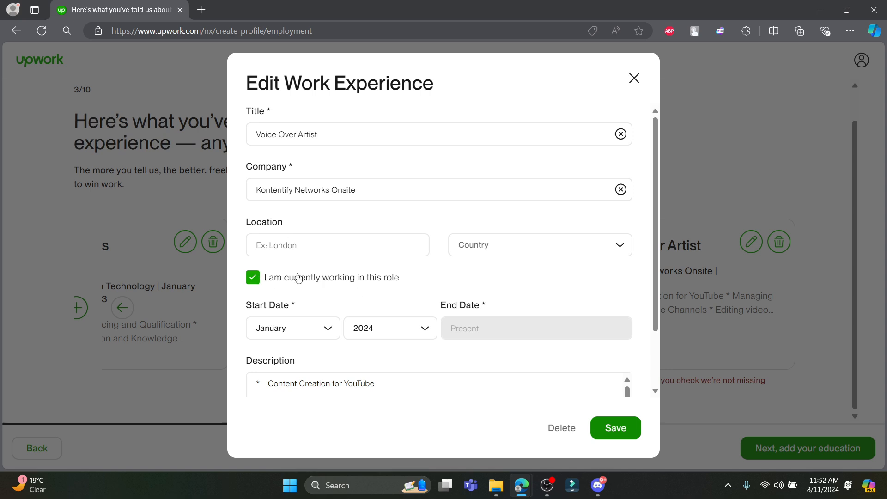
pyautogui.click(257, 281)
pyautogui.click(257, 281)
pyautogui.scroll(-2, 393, 267)
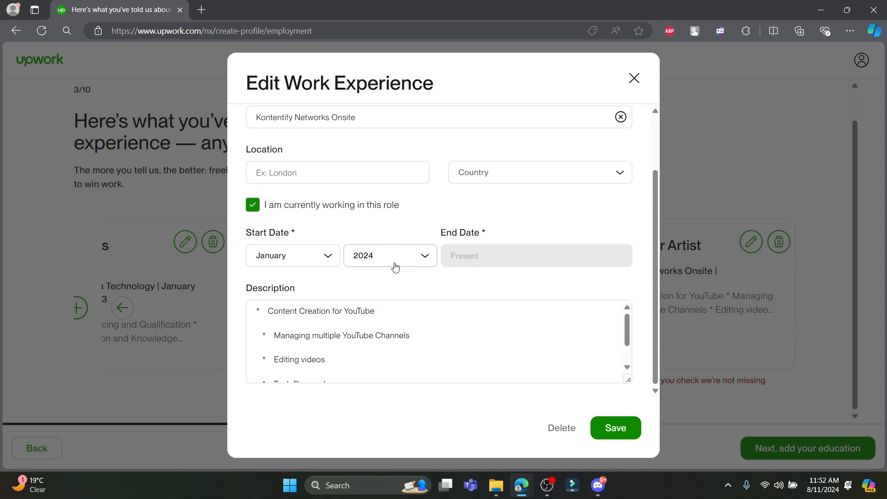
pyautogui.click(615, 428)
pyautogui.click(804, 446)
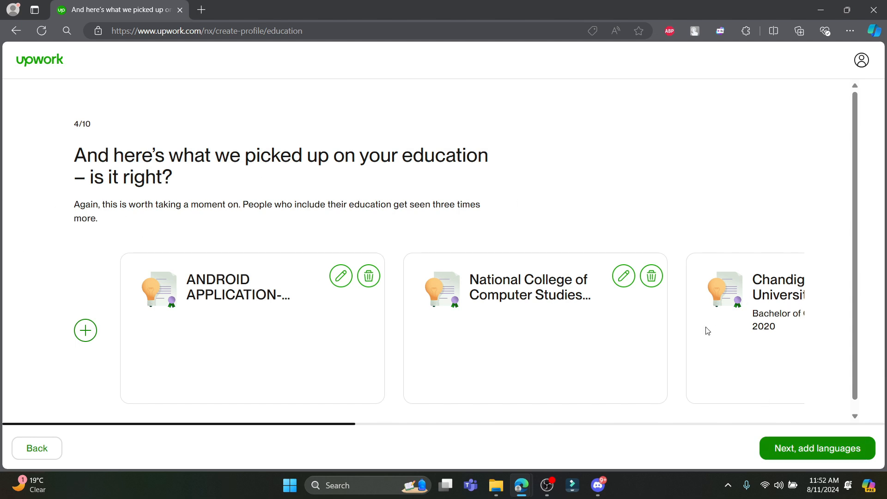
# Open the Add Education History form and close it without adding a school.
pyautogui.click(85, 330)
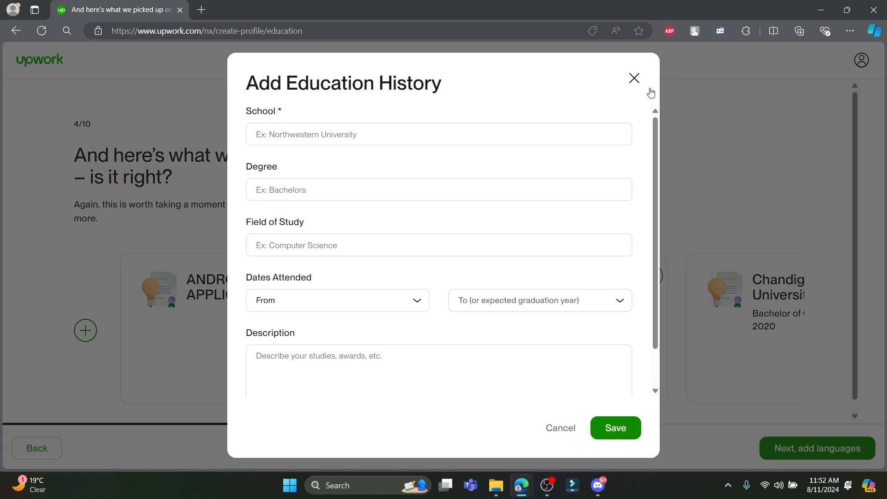
pyautogui.click(633, 78)
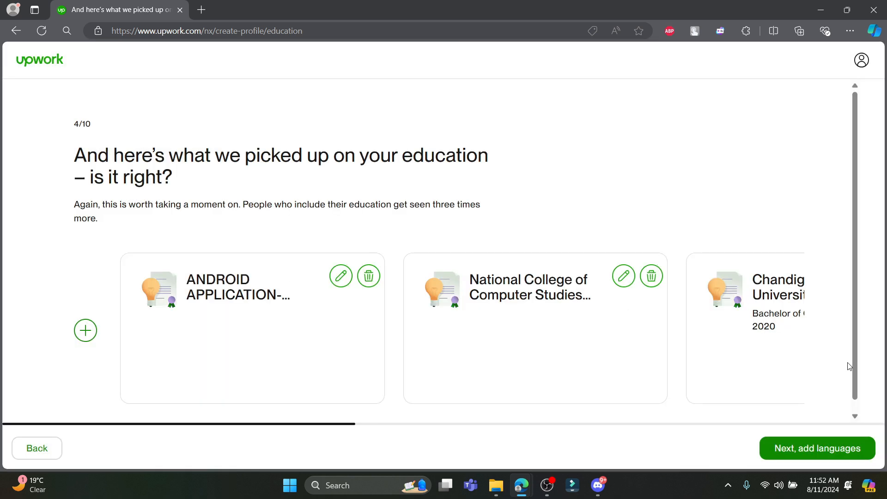
# On the languages step, set English proficiency to Native or Bilingual.
pyautogui.click(813, 448)
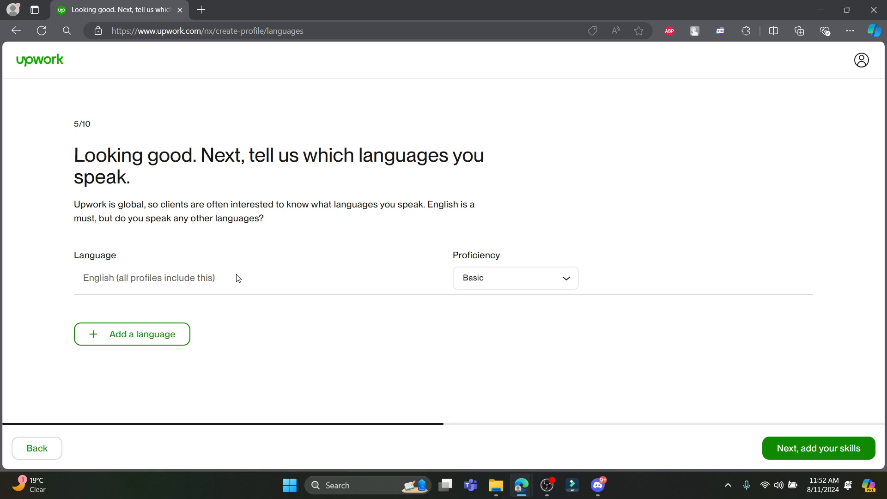
pyautogui.click(555, 282)
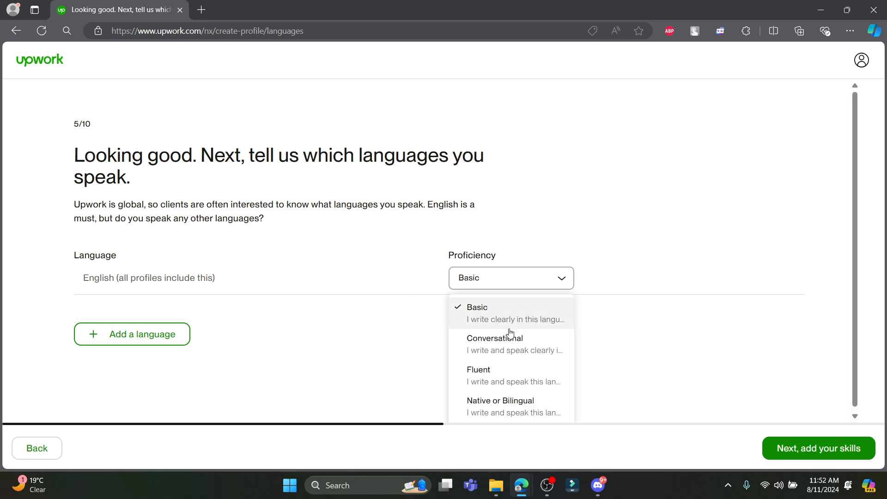
pyautogui.click(506, 400)
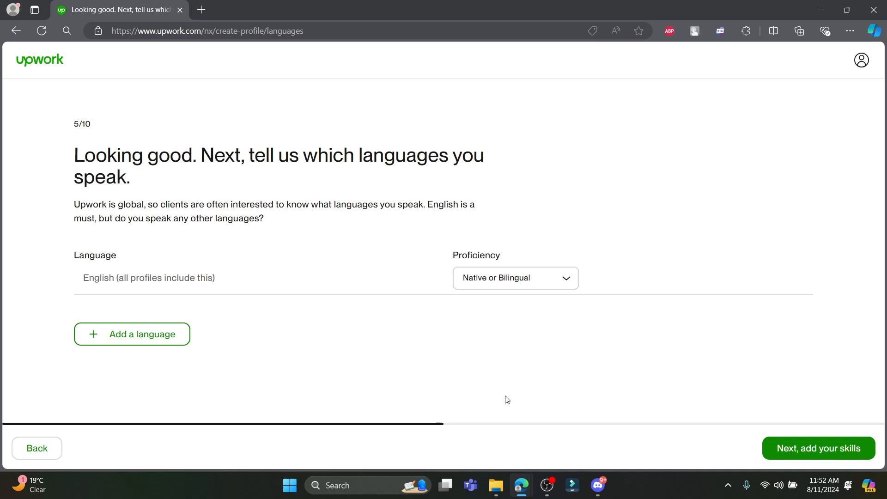
# Add Nepali at Native or Bilingual proficiency and continue to the skills step.
pyautogui.click(128, 338)
pyautogui.click(147, 314)
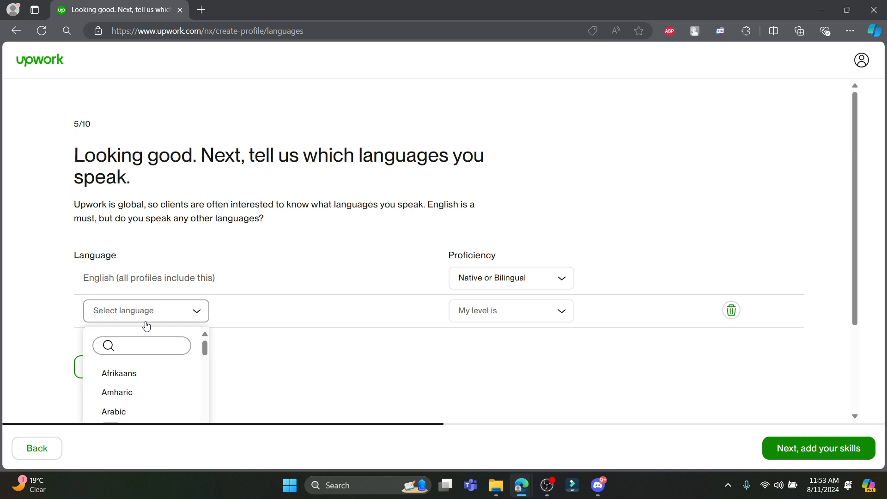
pyautogui.write('Nep')
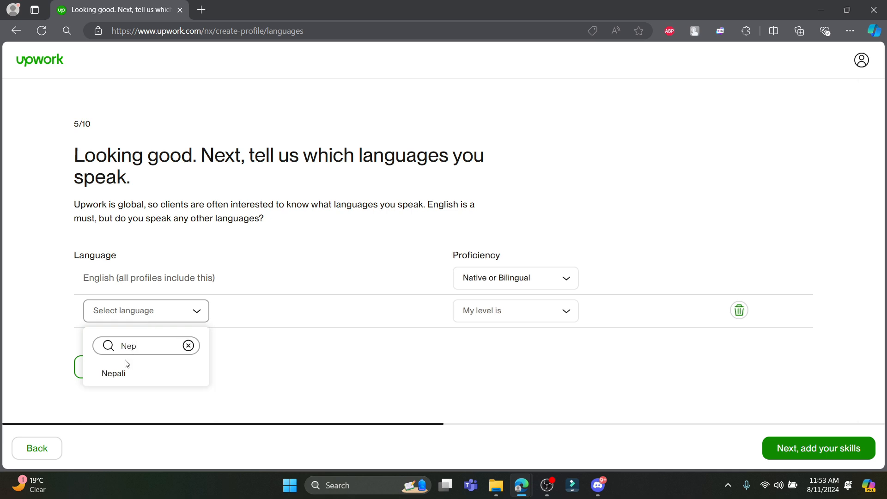
pyautogui.click(113, 373)
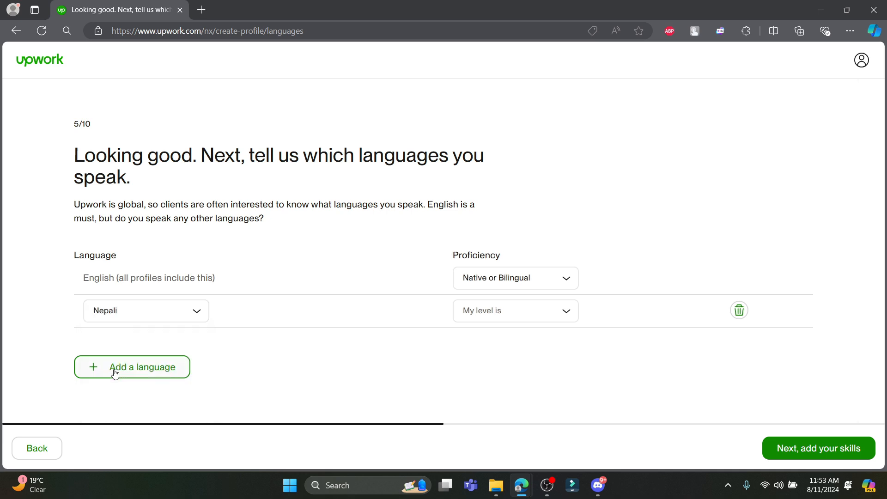
pyautogui.click(523, 320)
pyautogui.click(502, 397)
pyautogui.click(807, 447)
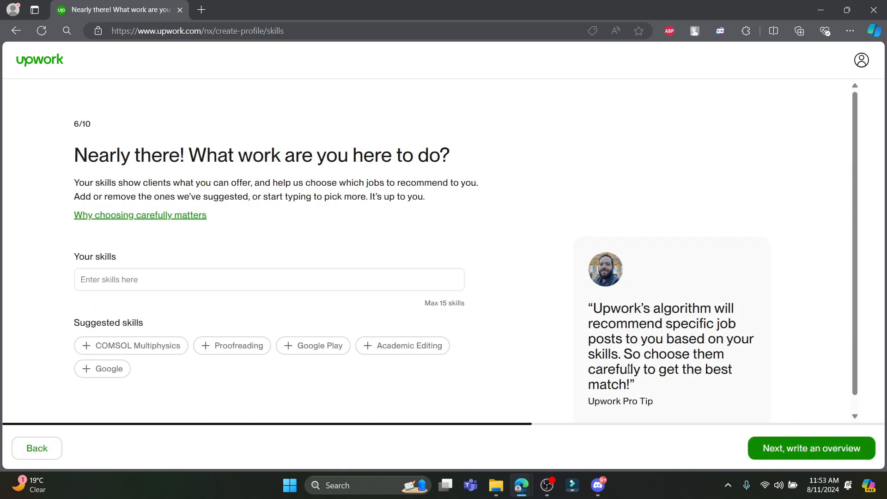
# Add Voice & Tone Consistency as a skill.
pyautogui.click(170, 283)
pyautogui.write('Voice')
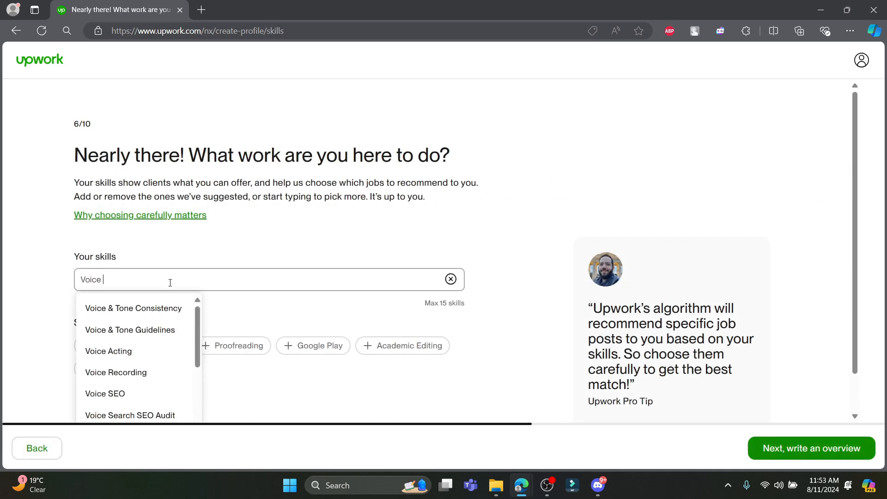
pyautogui.click(155, 307)
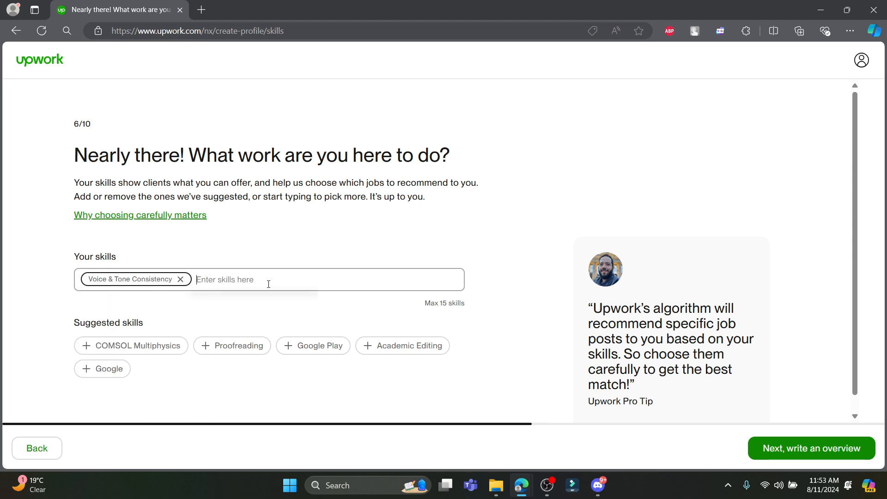
# Add Script Analysis as a second skill and move on to the bio text.
pyautogui.write('C')
pyautogui.press('BackSpace')
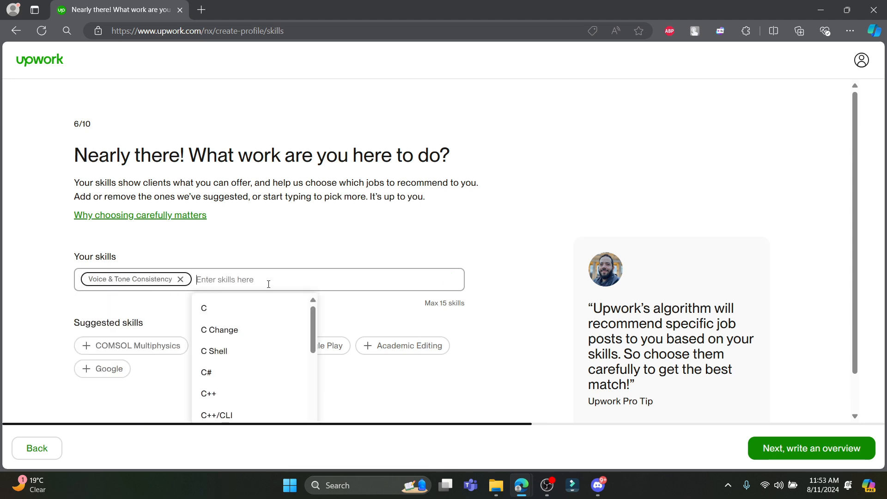
pyautogui.write('ww')
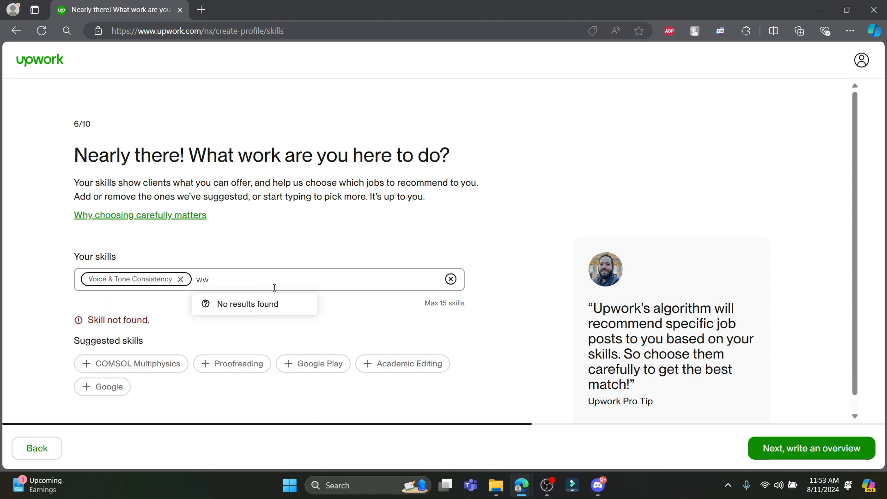
pyautogui.press('BackSpace')
pyautogui.press('BackSpace')
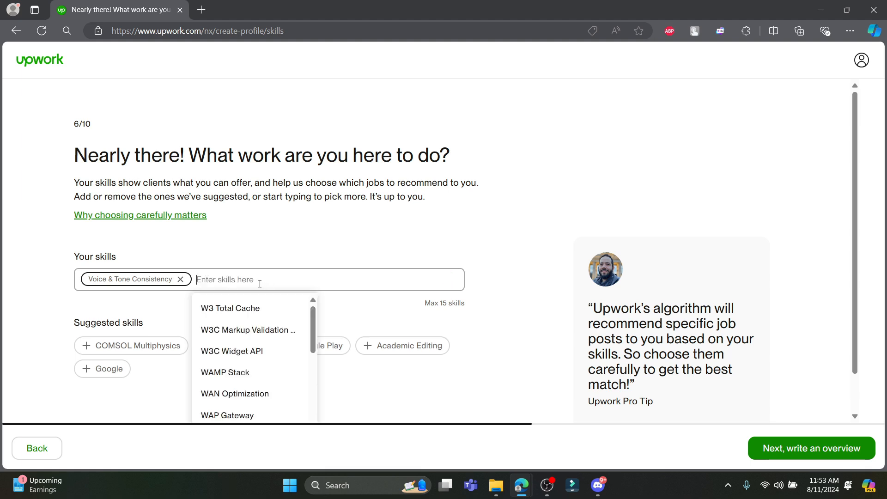
pyautogui.write('Script')
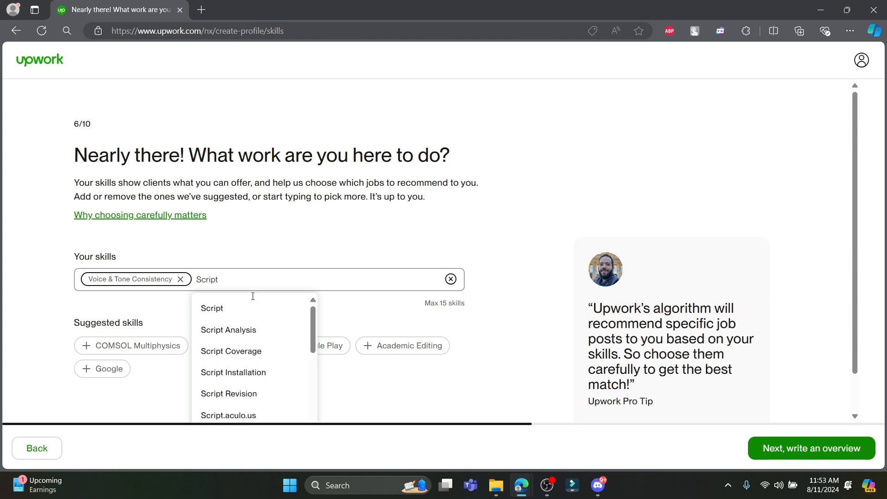
pyautogui.click(235, 332)
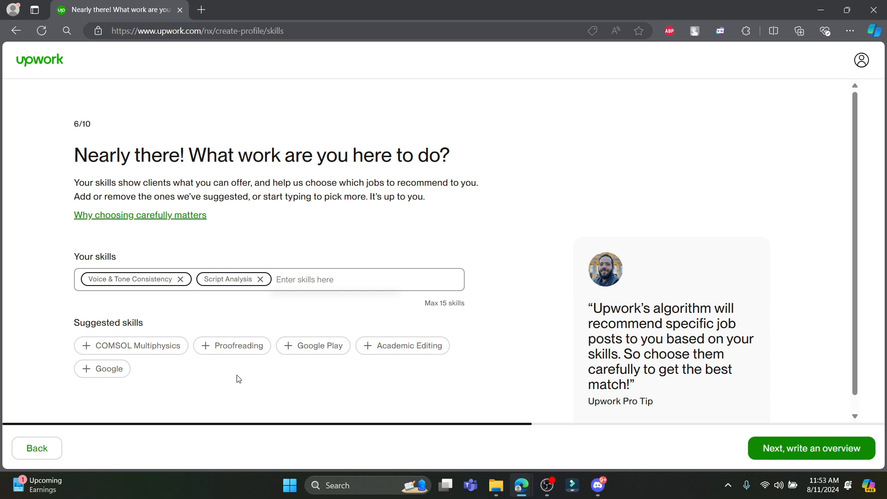
pyautogui.click(803, 452)
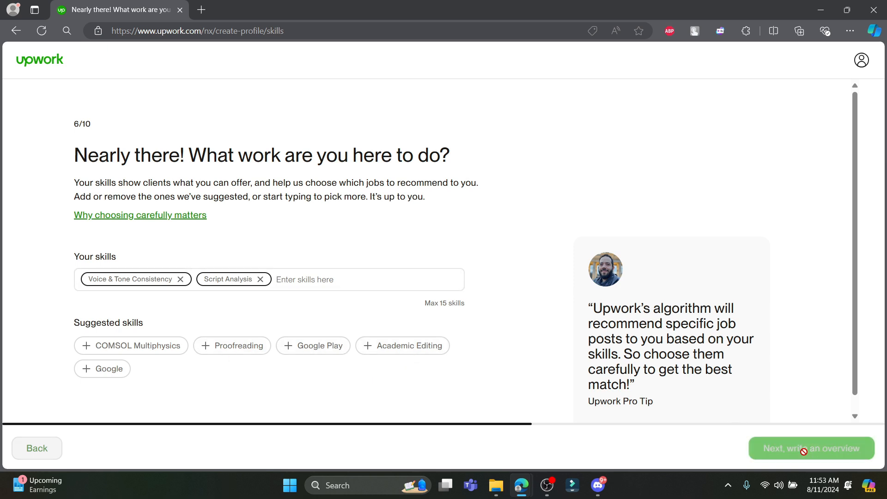
pyautogui.click(349, 303)
# Leave the existing career-objective bio unchanged and move on to the service categories.
pyautogui.tripleClick(225, 298)
pyautogui.click(325, 306)
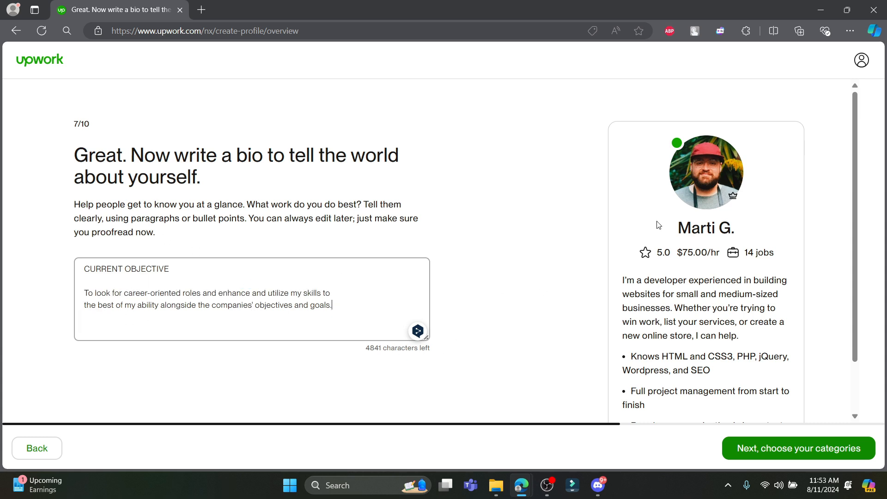
pyautogui.click(791, 459)
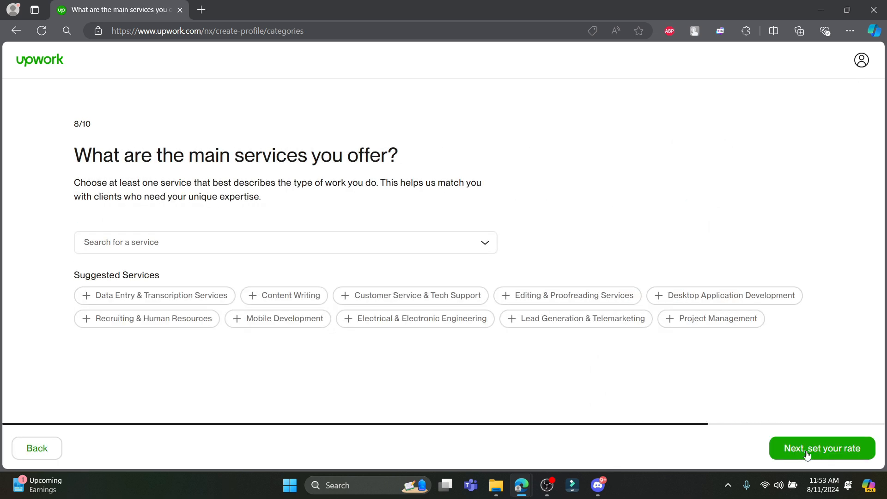
# Add all ten suggested services, from Data Entry & Transcription to Project Management.
pyautogui.click(204, 299)
pyautogui.click(159, 320)
pyautogui.click(289, 319)
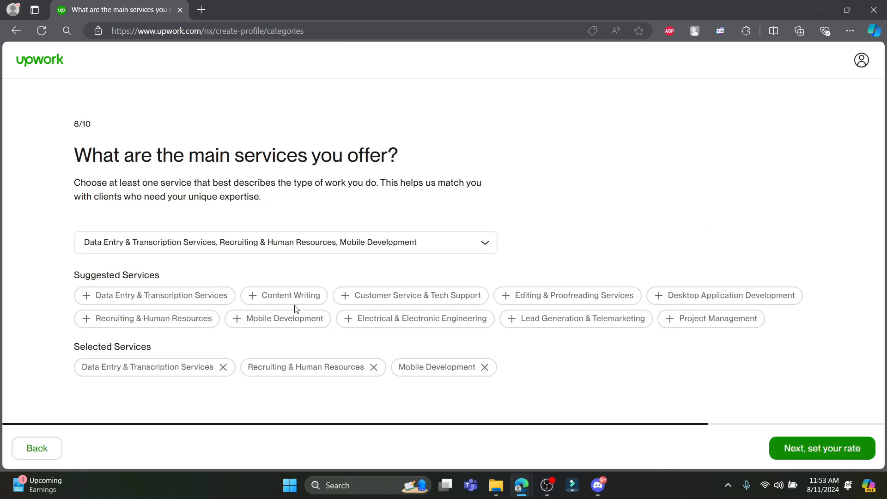
pyautogui.click(296, 298)
pyautogui.click(415, 297)
pyautogui.click(483, 320)
pyautogui.click(551, 321)
pyautogui.click(560, 301)
pyautogui.click(664, 300)
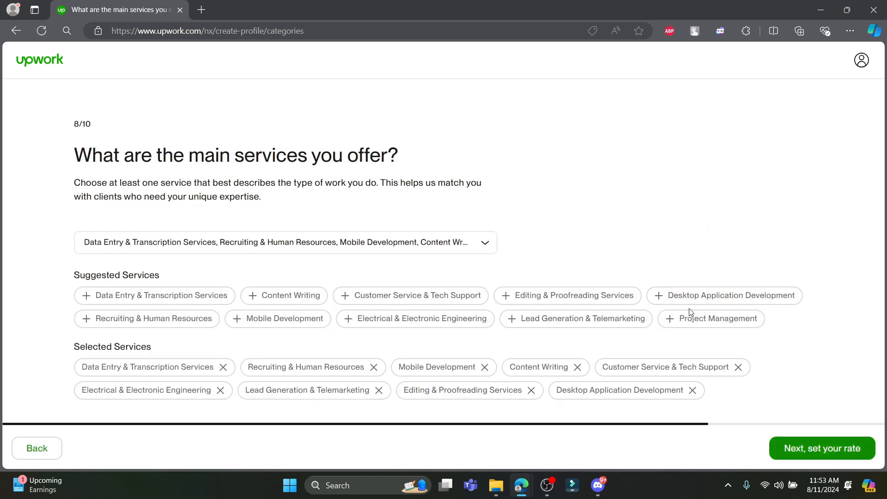
pyautogui.click(687, 318)
# Browse the service category dropdown list, then close it without changes.
pyautogui.click(480, 245)
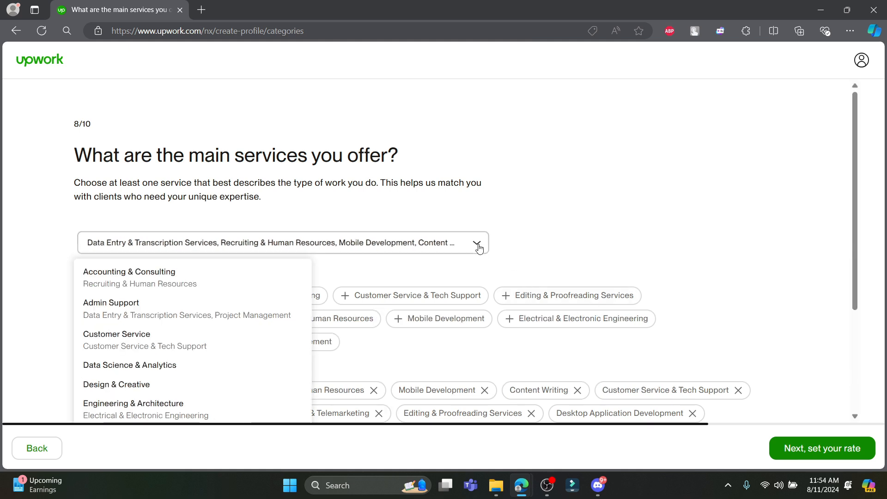
pyautogui.click(480, 245)
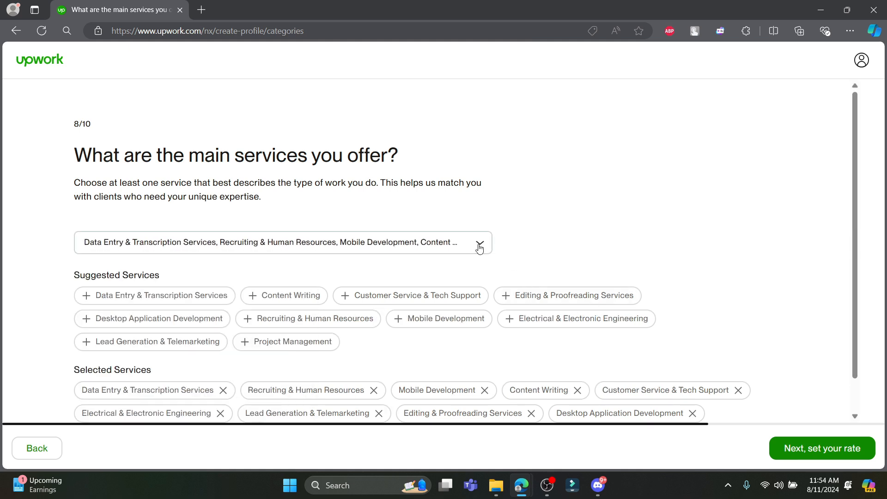
pyautogui.click(479, 245)
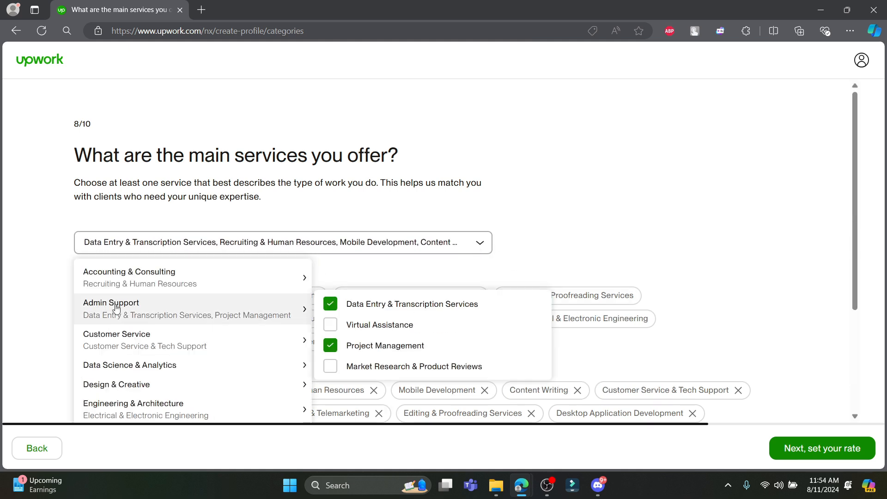
pyautogui.scroll(-3, 252, 310)
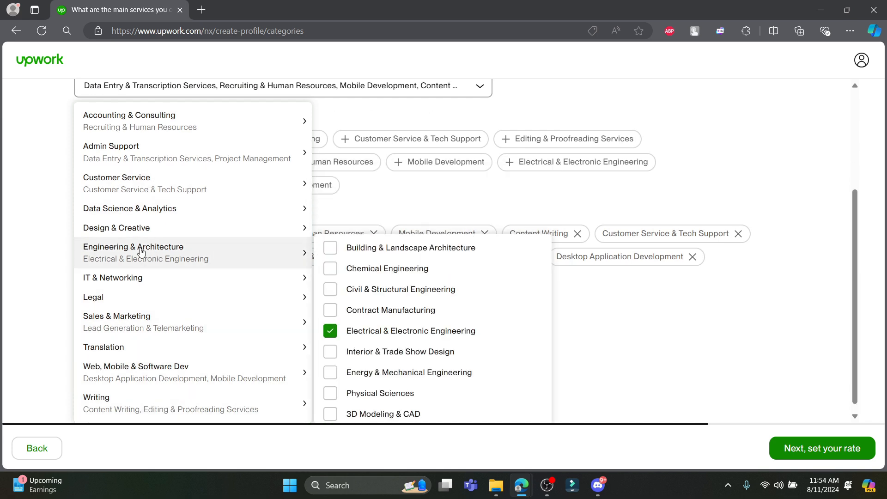
pyautogui.moveTo(121, 228)
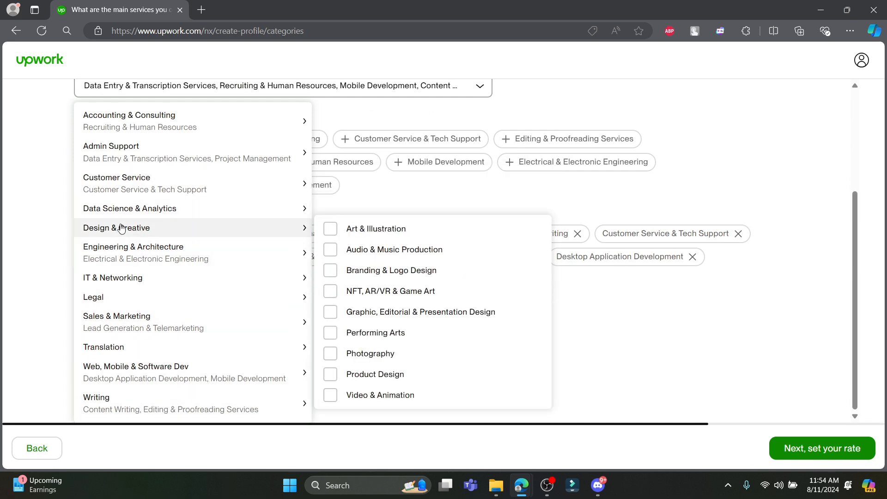
pyautogui.click(761, 353)
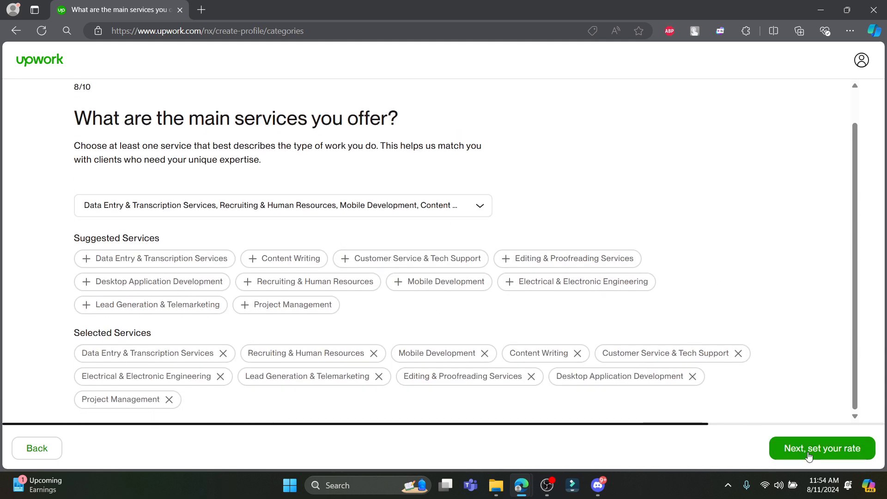
# Set the hourly rate to $33/hr, correcting a mistyped 333.
pyautogui.click(828, 455)
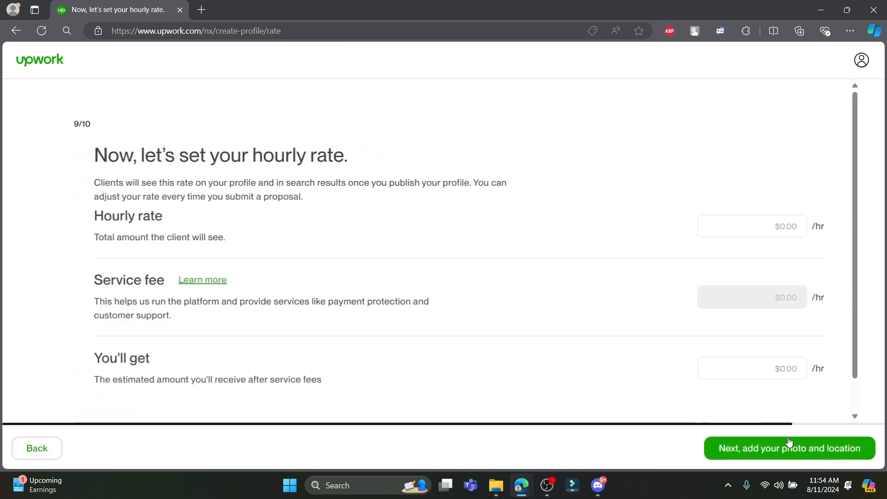
pyautogui.click(744, 234)
pyautogui.write('333')
pyautogui.press('BackSpace')
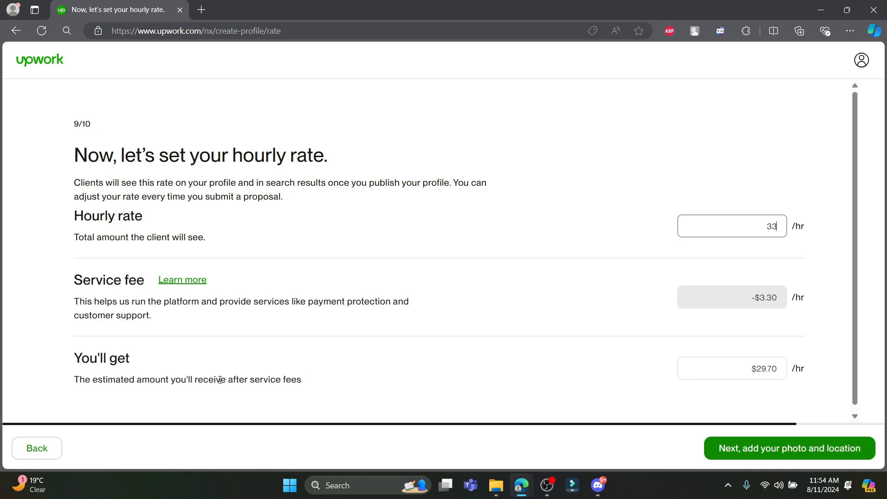
pyautogui.scroll(-1, 584, 404)
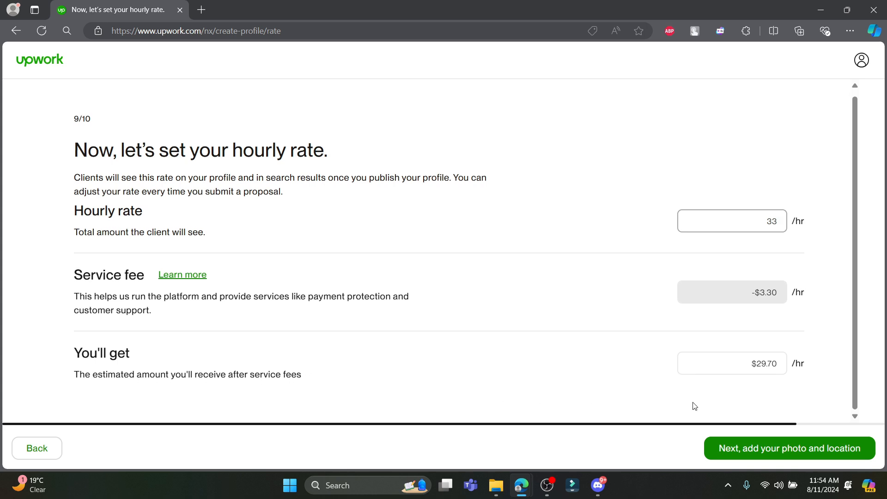
pyautogui.click(775, 454)
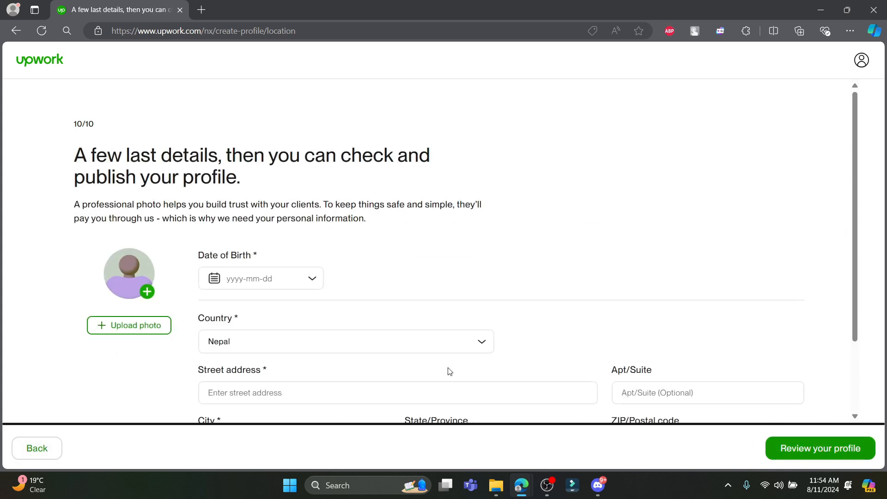
pyautogui.scroll(-2, 259, 273)
pyautogui.click(312, 185)
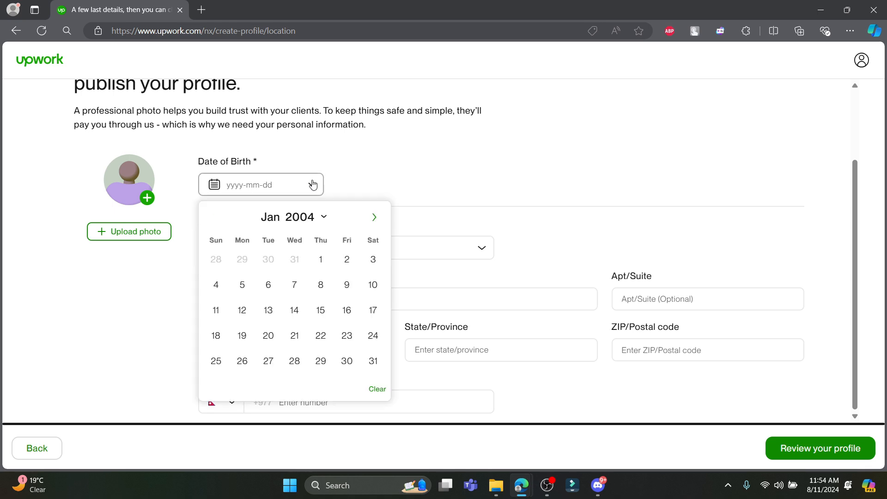
pyautogui.click(324, 218)
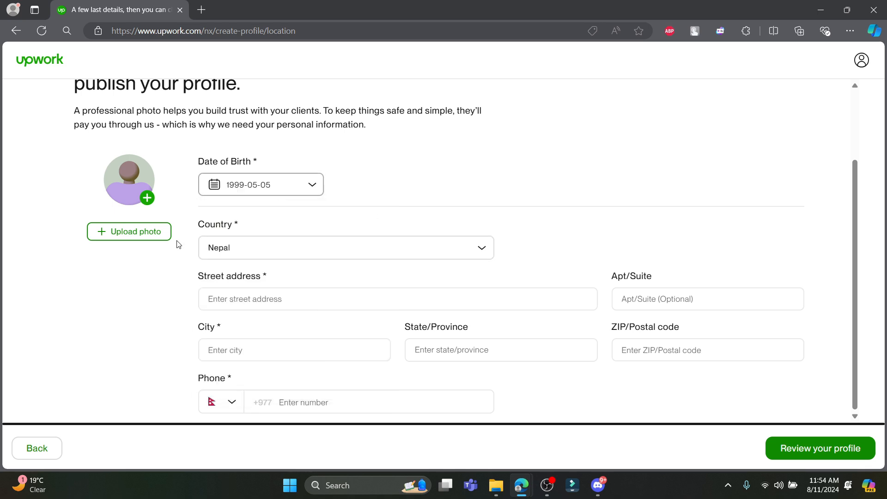
pyautogui.click(147, 198)
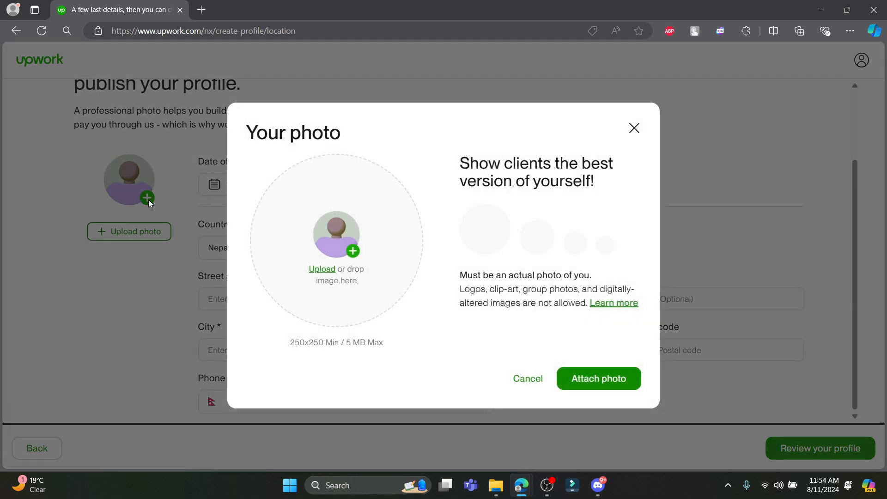
# Upload the Man image from Downloads and attach it as the profile photo.
pyautogui.click(323, 267)
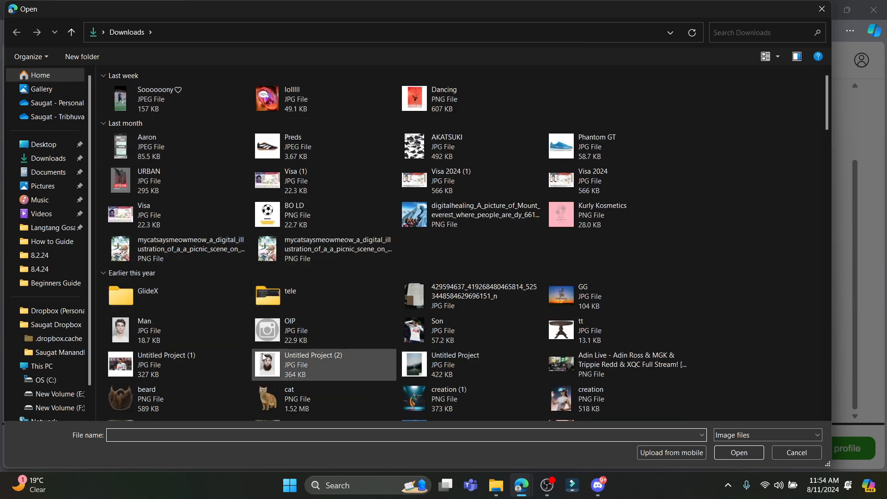
pyautogui.doubleClick(167, 330)
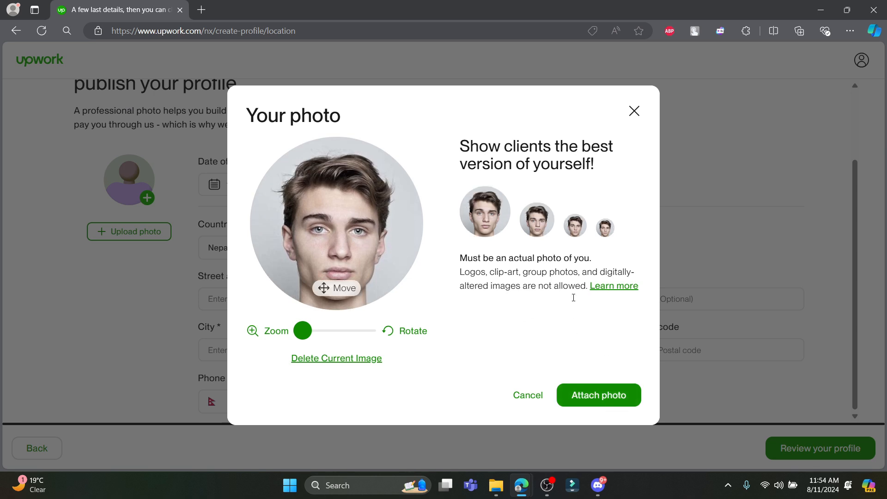
pyautogui.click(579, 394)
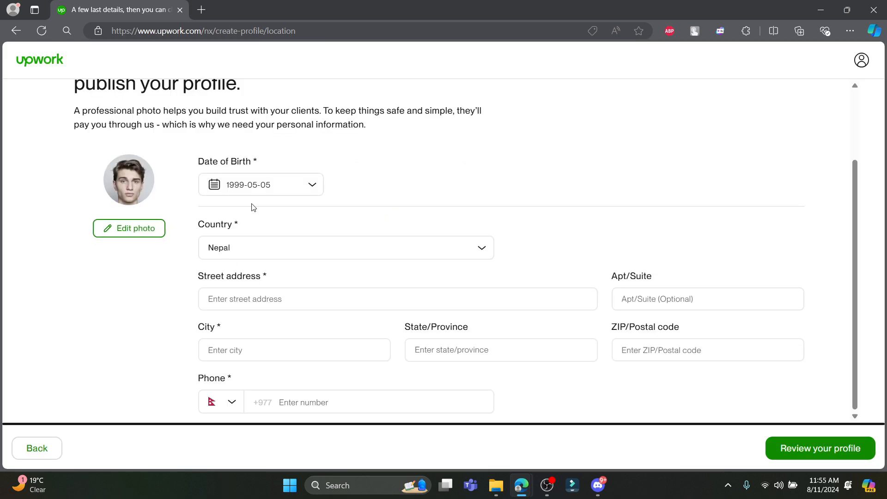
pyautogui.click(311, 293)
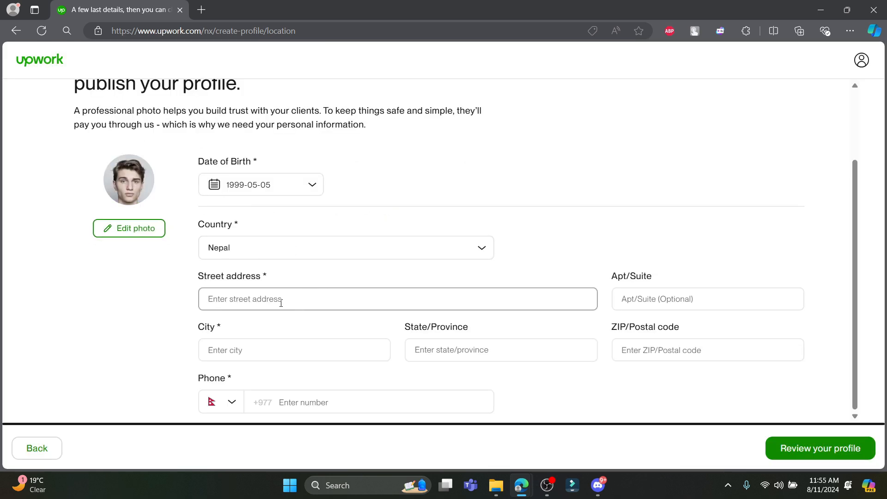
# Fill in the address: Nepal, street, apartment 2, city Kathmandu, and the autofilled ZIP code.
pyautogui.click(376, 246)
pyautogui.click(240, 370)
pyautogui.click(288, 297)
pyautogui.press('Tab')
pyautogui.press('Tab')
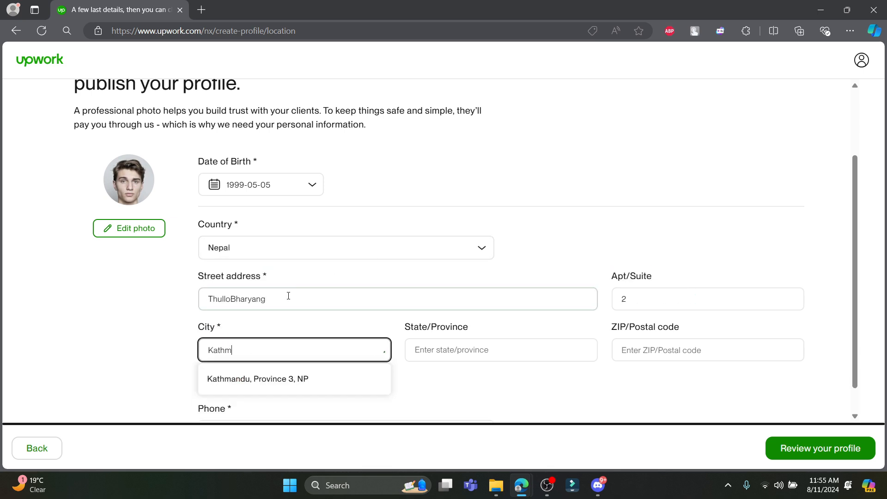
pyautogui.click(248, 388)
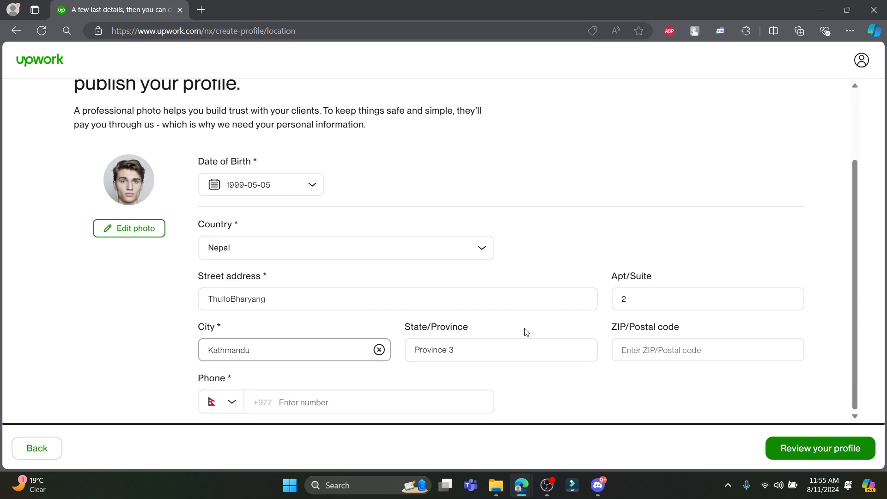
pyautogui.click(649, 350)
pyautogui.click(653, 395)
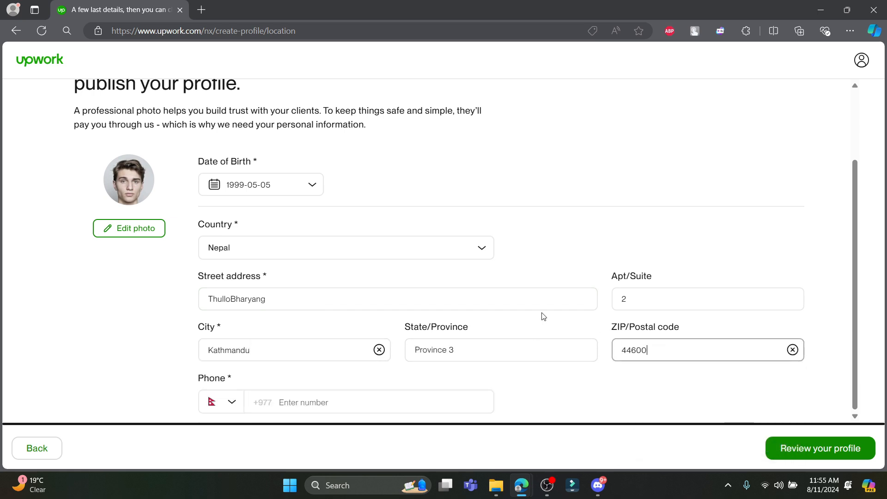
# Enter the phone number and continue to the profile review.
pyautogui.click(344, 396)
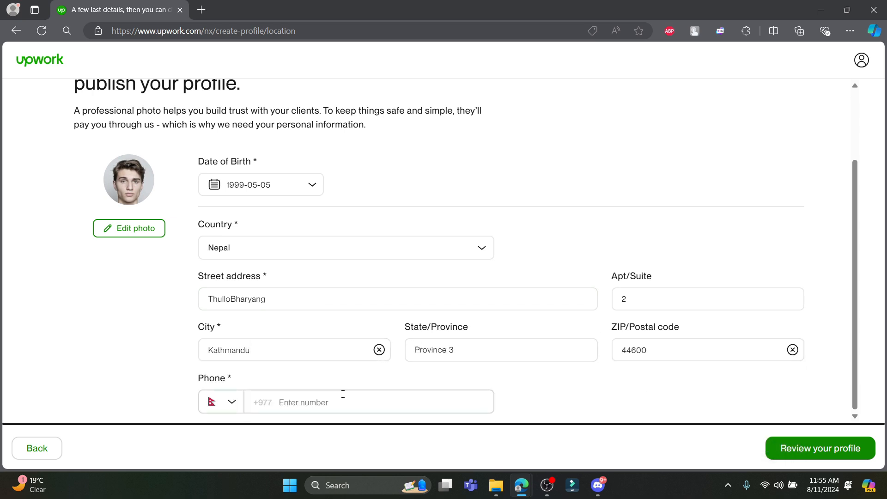
pyautogui.write('9860')
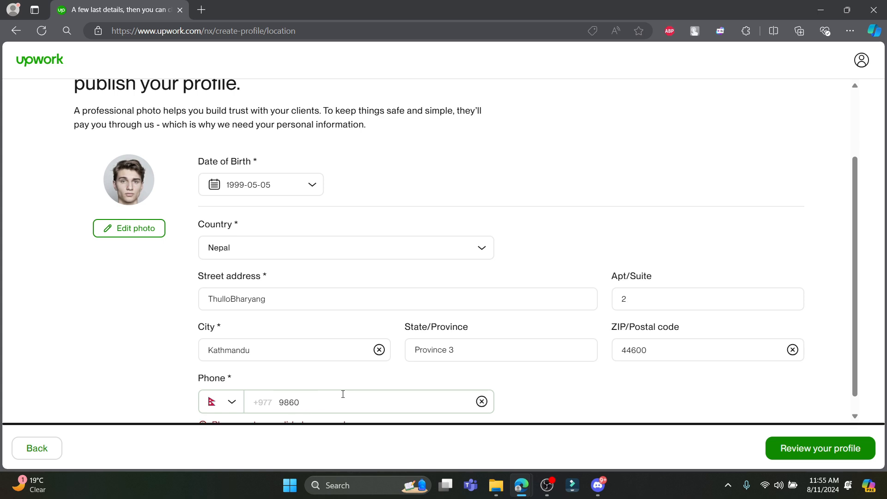
pyautogui.scroll(-1, 343, 395)
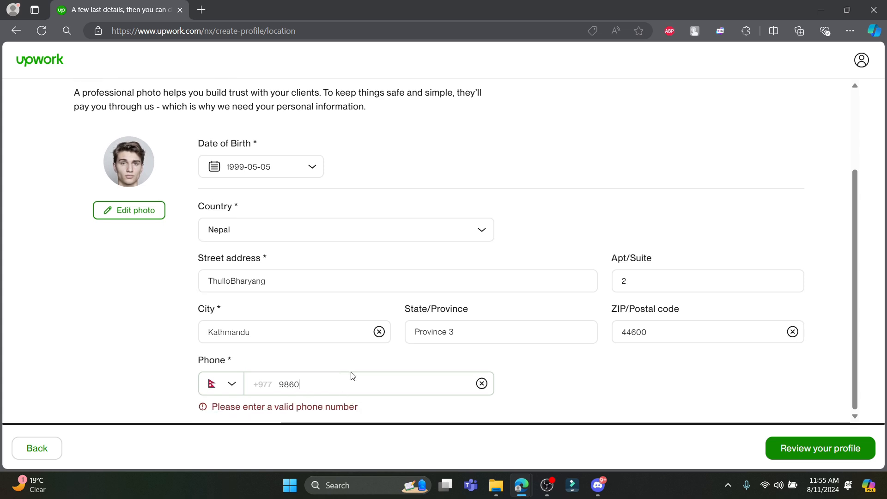
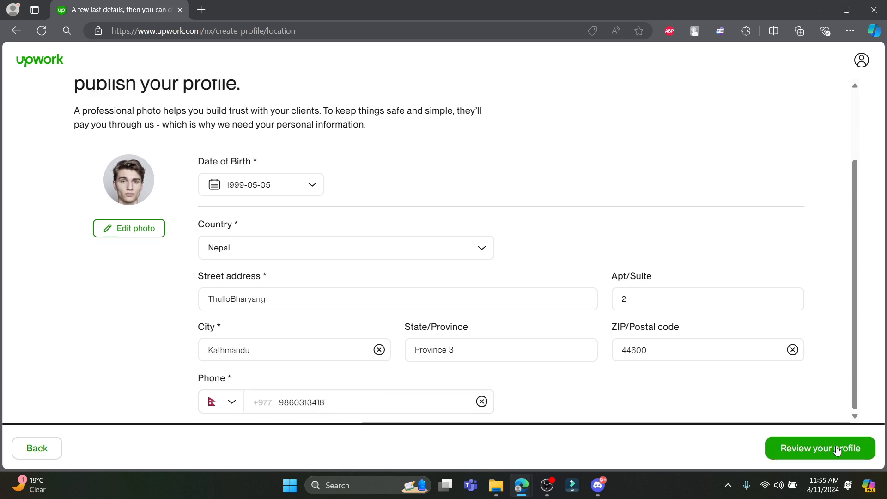
pyautogui.click(836, 449)
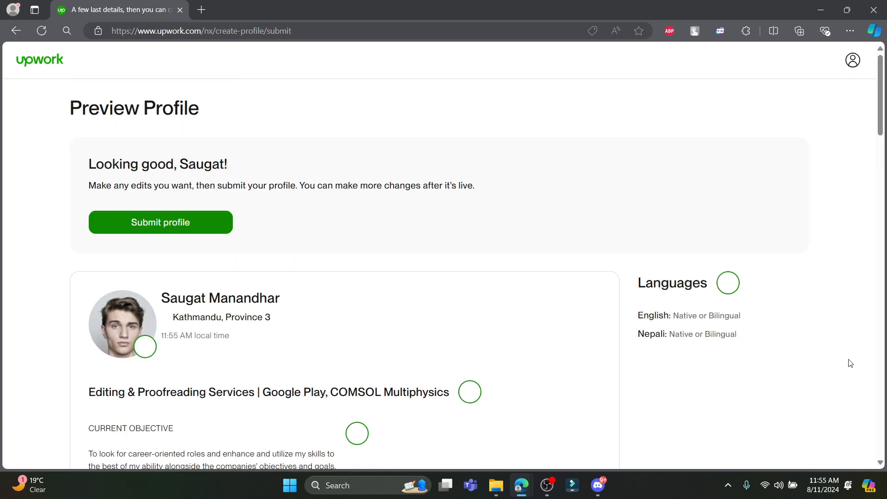
# Look over the work history and education in the preview, then submit the profile.
pyautogui.scroll(-10, 596, 317)
pyautogui.scroll(-20, 599, 319)
pyautogui.scroll(9, 599, 317)
pyautogui.scroll(-8, 598, 315)
pyautogui.scroll(6, 586, 400)
pyautogui.scroll(20, 599, 398)
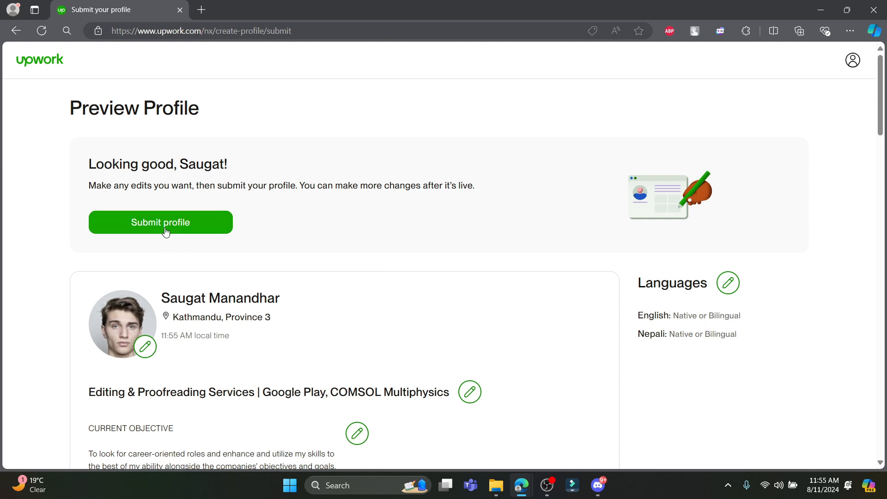
pyautogui.click(165, 232)
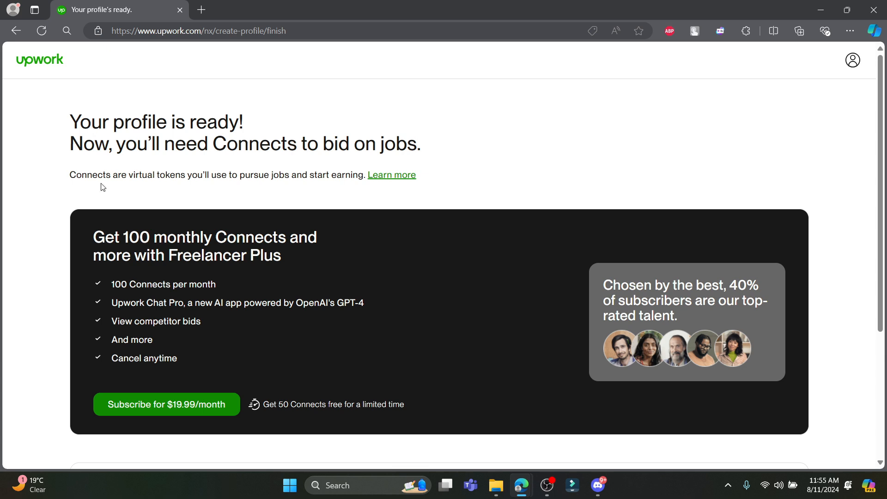
# Choose Browse without bidding on the finish page instead of buying Connects.
pyautogui.scroll(-4, 337, 152)
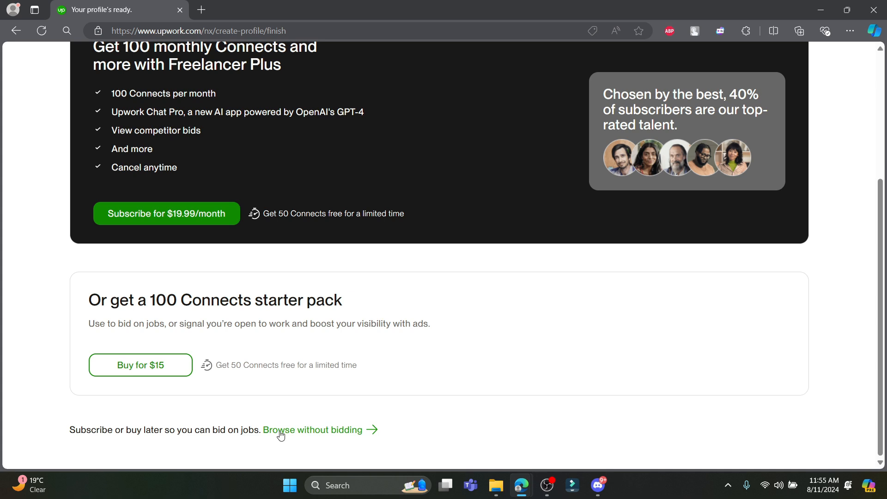
pyautogui.click(325, 436)
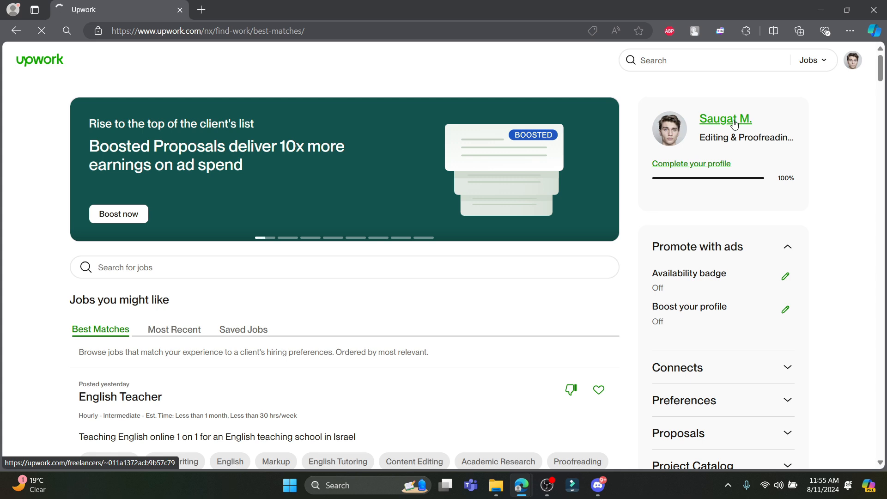
# Open the freelancer profile and dismiss the Portfolio updates banner and Add a license tip.
pyautogui.click(725, 126)
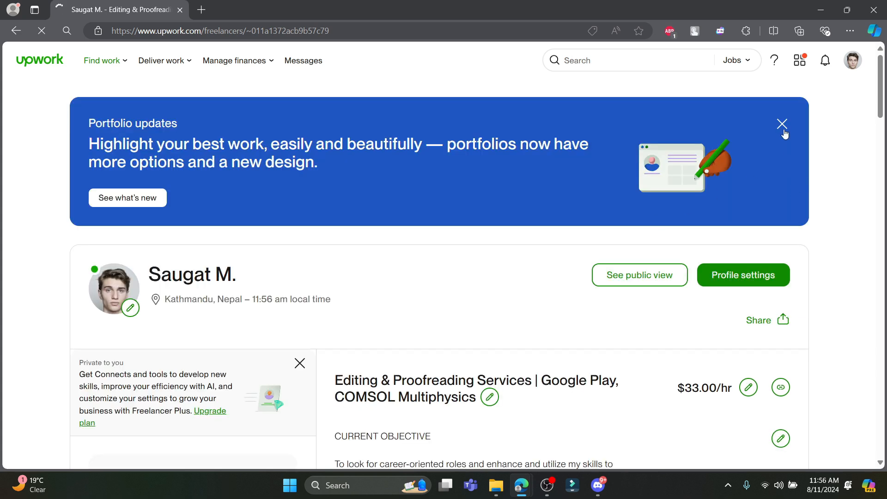
pyautogui.click(782, 125)
pyautogui.scroll(-10, 353, 286)
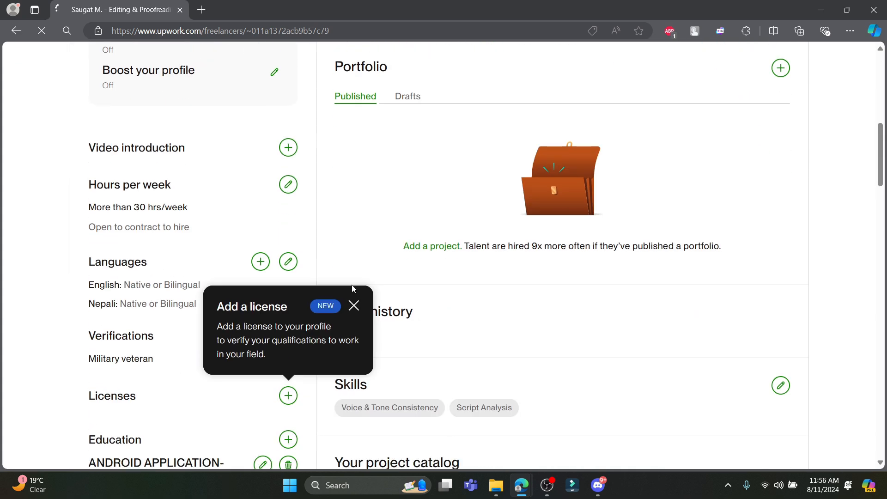
pyautogui.scroll(-7, 352, 289)
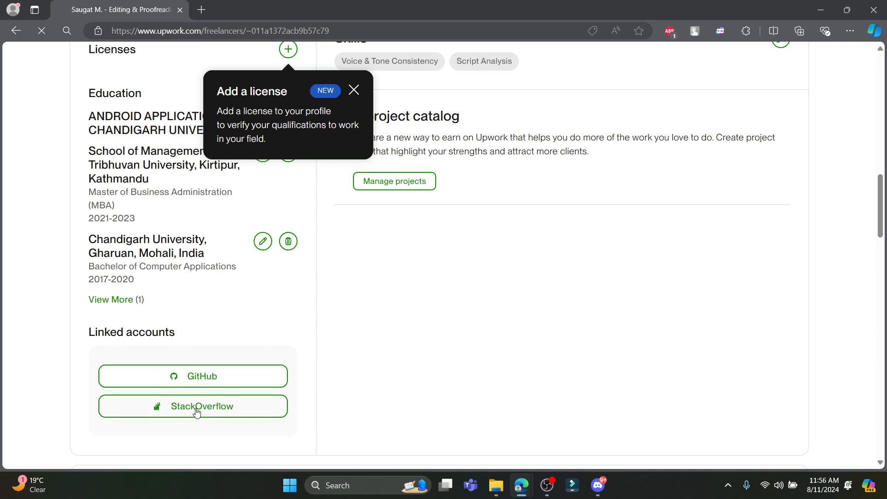
pyautogui.scroll(5, 272, 395)
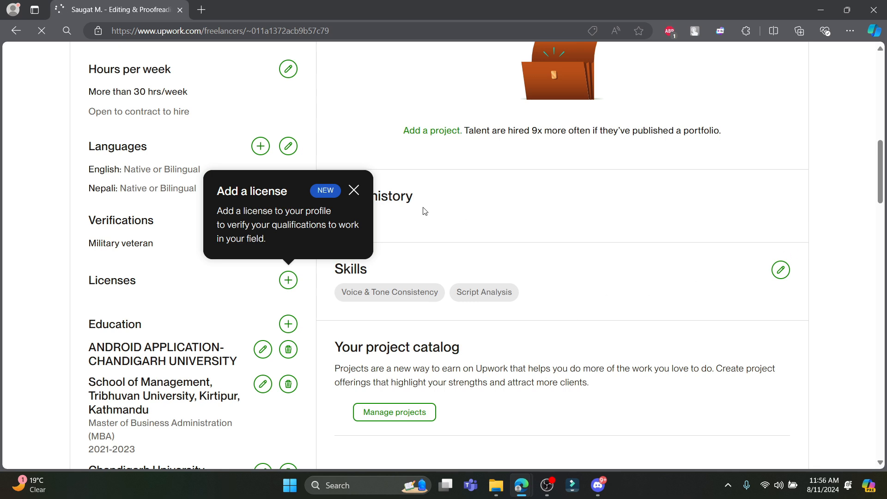
pyautogui.click(354, 188)
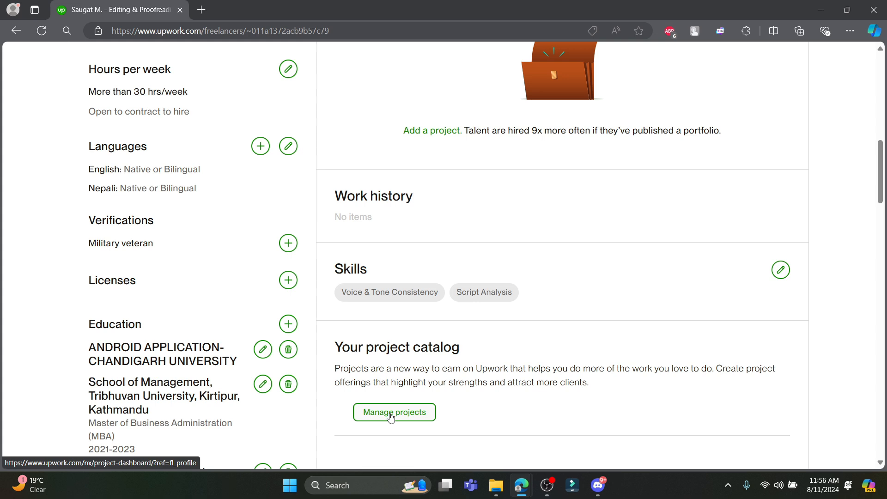
# Check the portfolio Drafts, return to Published, and start a new portfolio project.
pyautogui.scroll(7, 391, 417)
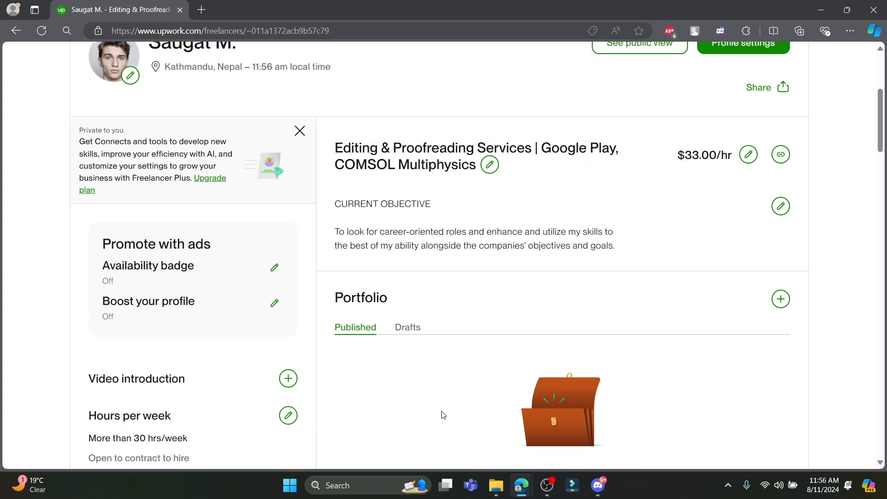
pyautogui.scroll(-7, 440, 416)
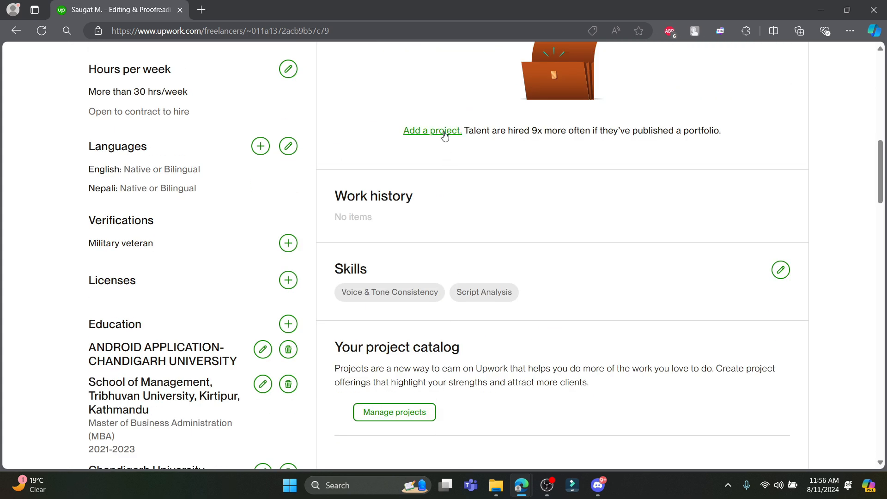
pyautogui.scroll(2, 446, 153)
pyautogui.click(408, 212)
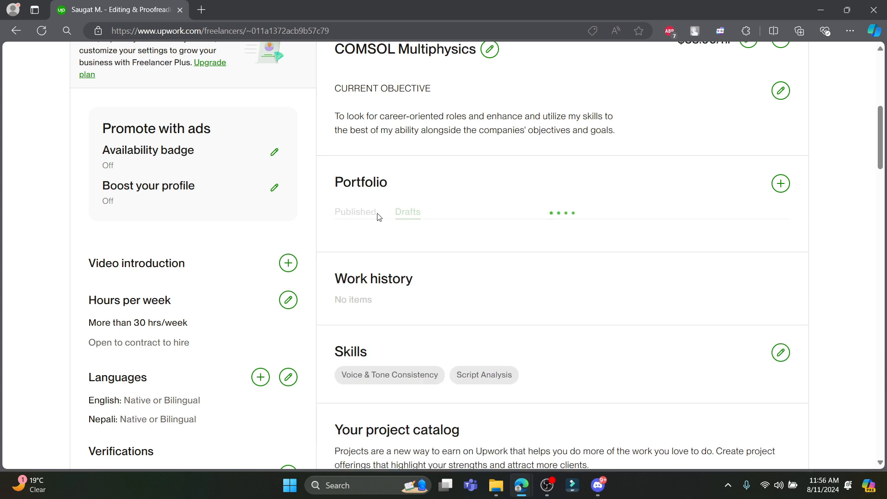
pyautogui.click(365, 213)
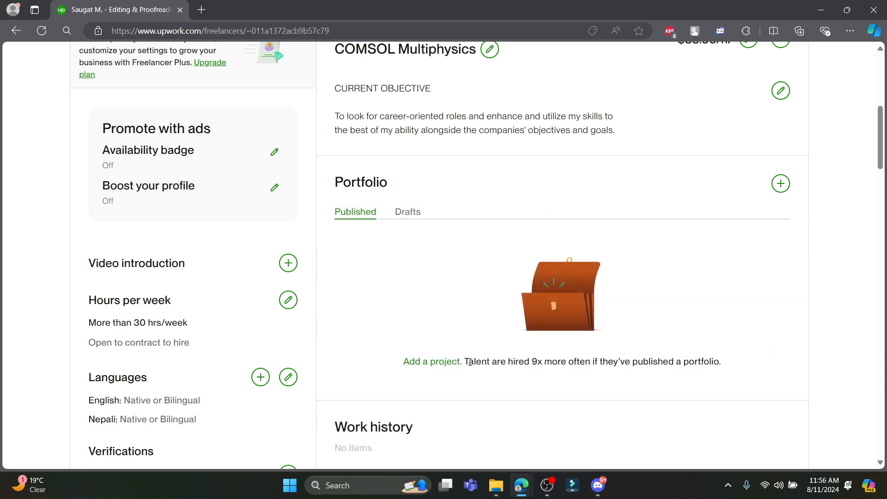
pyautogui.click(419, 365)
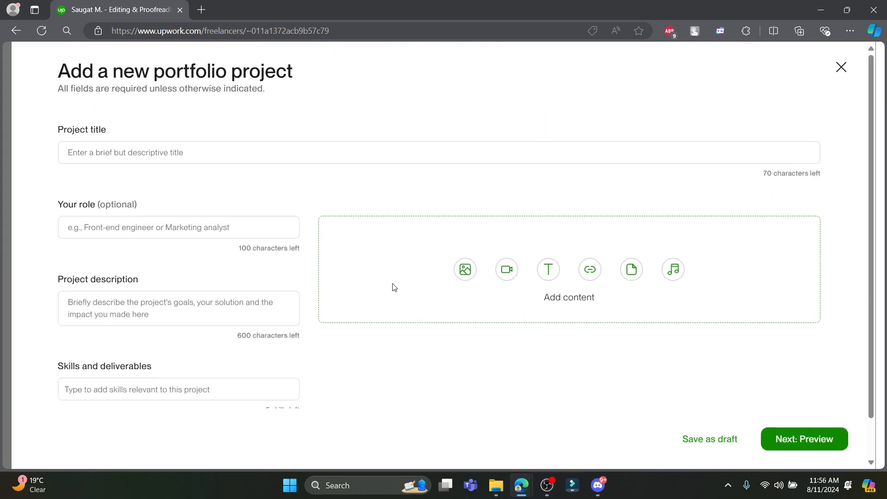
# Try to preview and save the empty project form, triggering required-field errors.
pyautogui.click(136, 149)
pyautogui.click(131, 310)
pyautogui.scroll(-1, 136, 325)
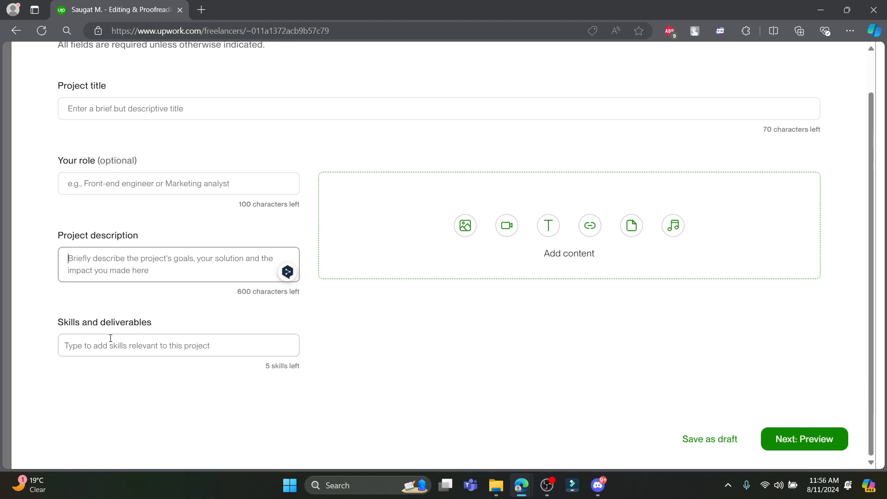
pyautogui.click(131, 344)
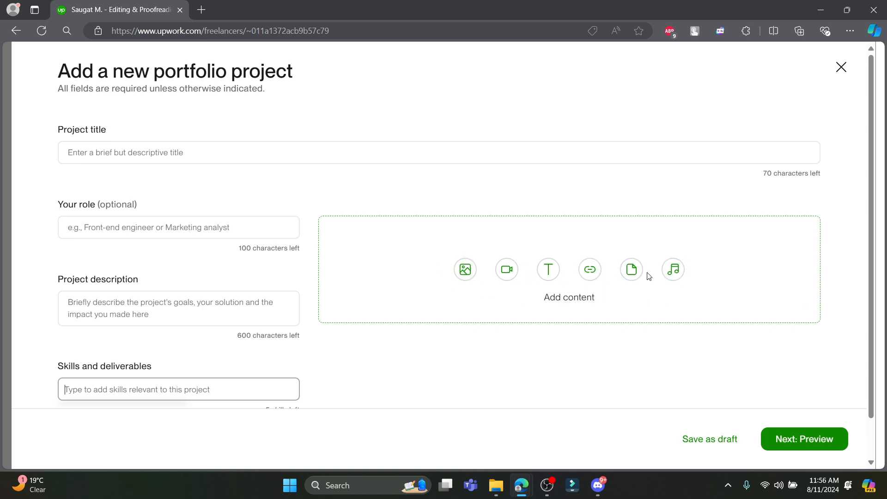
pyautogui.click(786, 438)
pyautogui.click(727, 444)
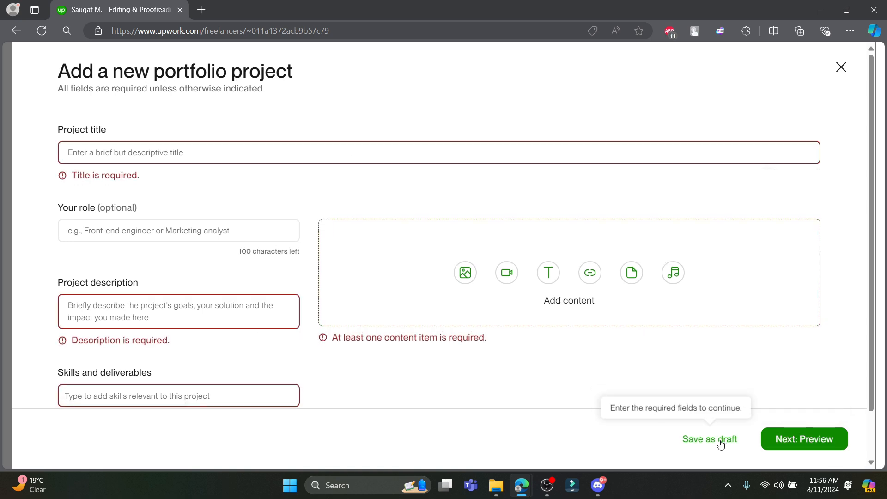
# Close the project form without saving, back to the profile page.
pyautogui.click(841, 69)
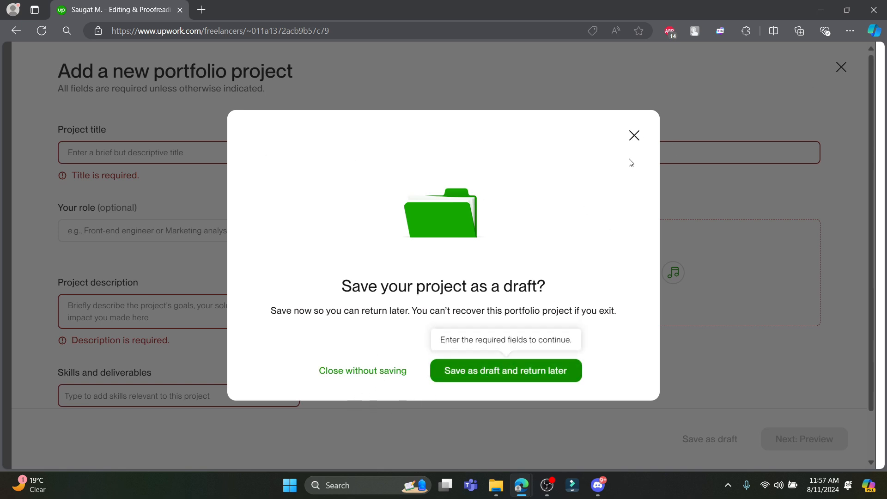
pyautogui.click(360, 371)
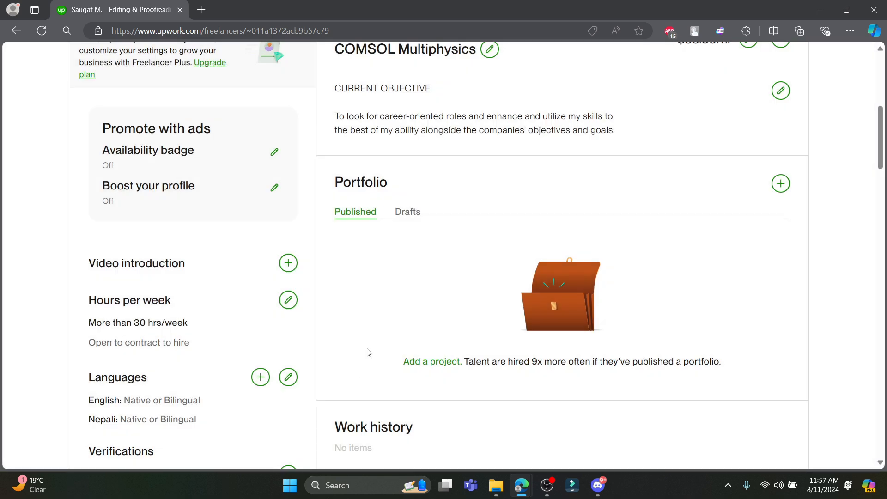
pyautogui.scroll(5, 367, 356)
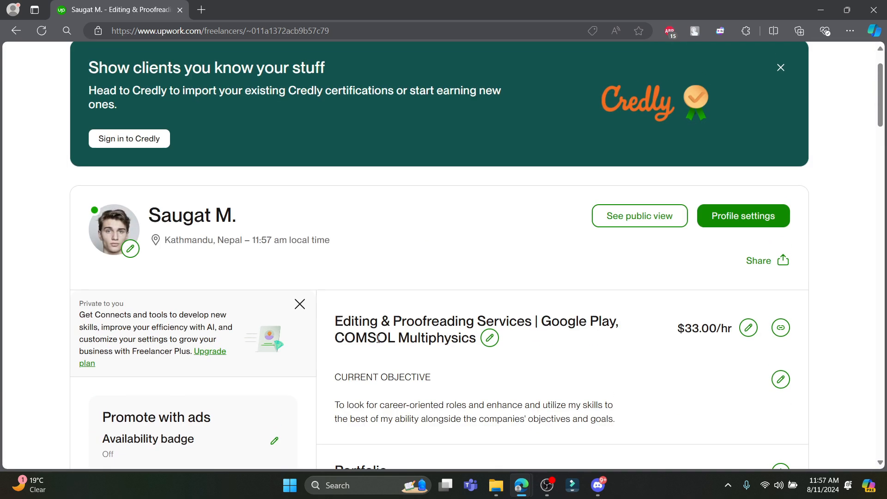